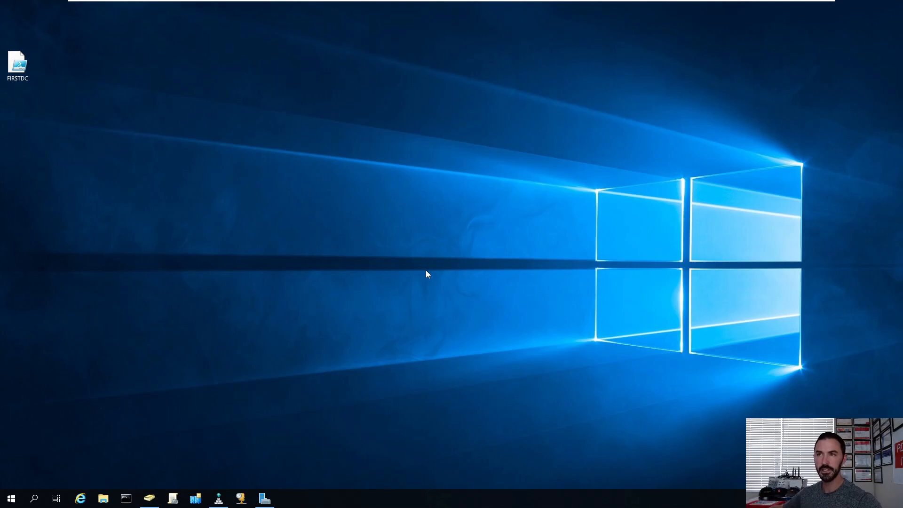
Step: Switch to the Win2k19-DFS01 virtual machine, unlock it and sign in as administrator with the account password
mouse_move(462, 3)
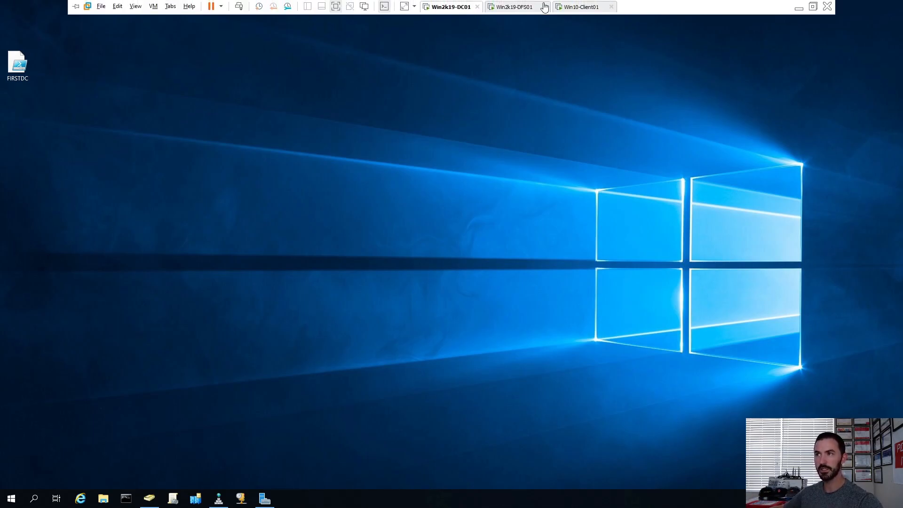
click(518, 7)
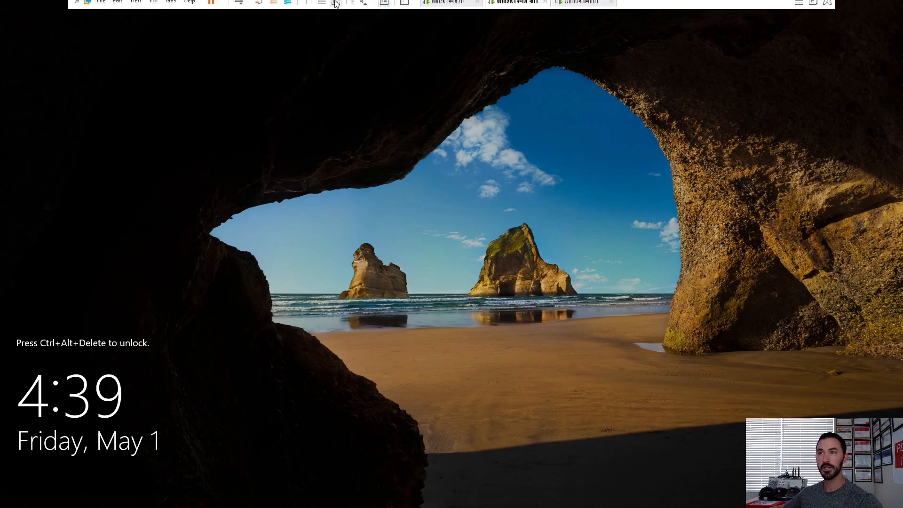
click(239, 7)
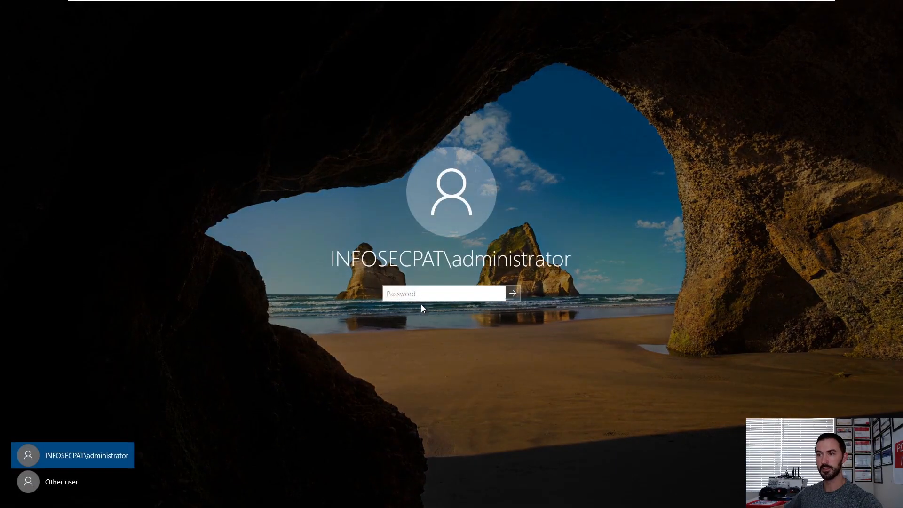
text(•••)
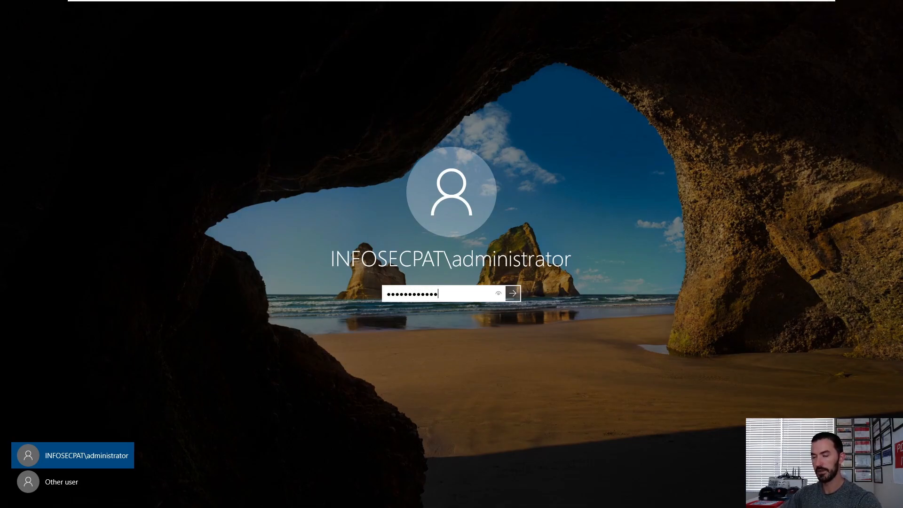
key(Return)
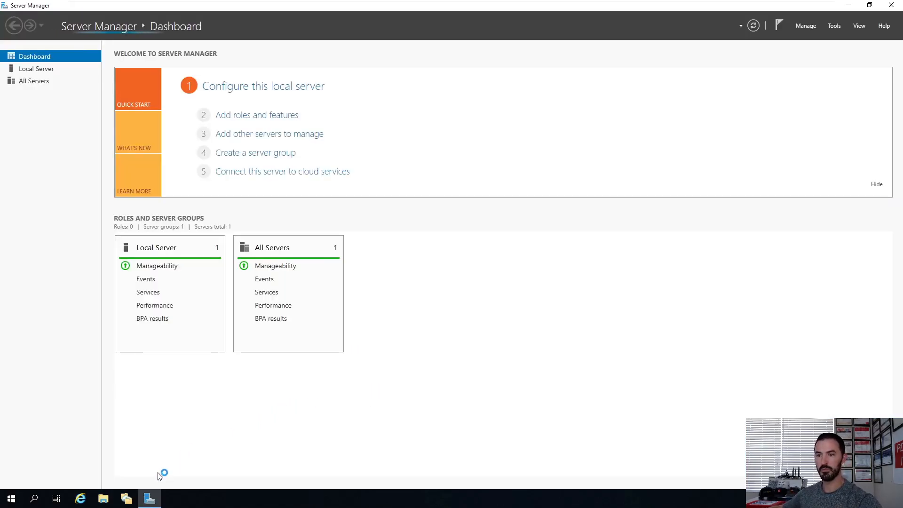
Step: Open File Explorer and browse to the Public folder on the DFS-Data (D:) drive
right_click(128, 501)
click(121, 479)
click(102, 500)
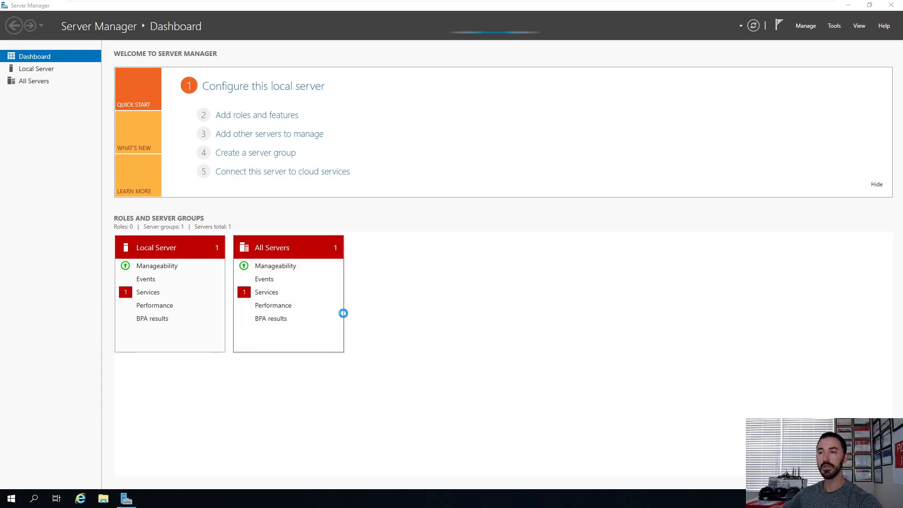
click(231, 229)
click(237, 214)
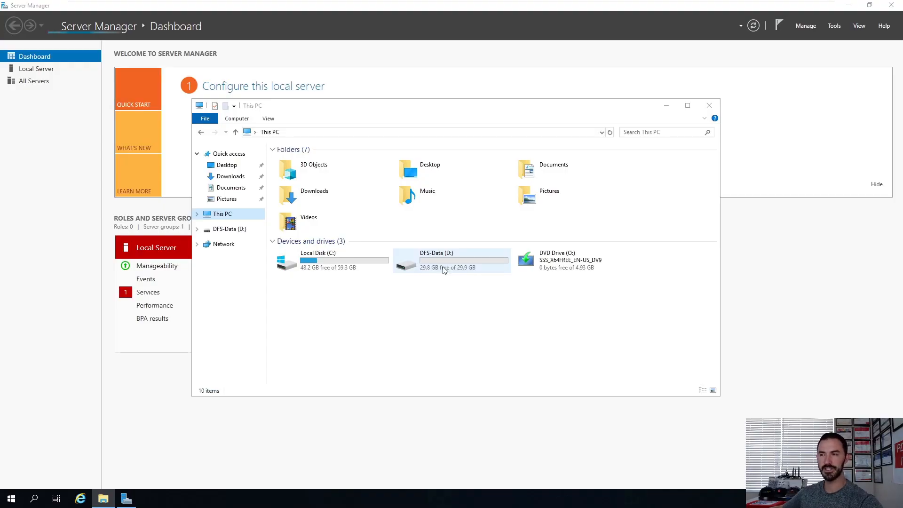
mouse_move(444, 269)
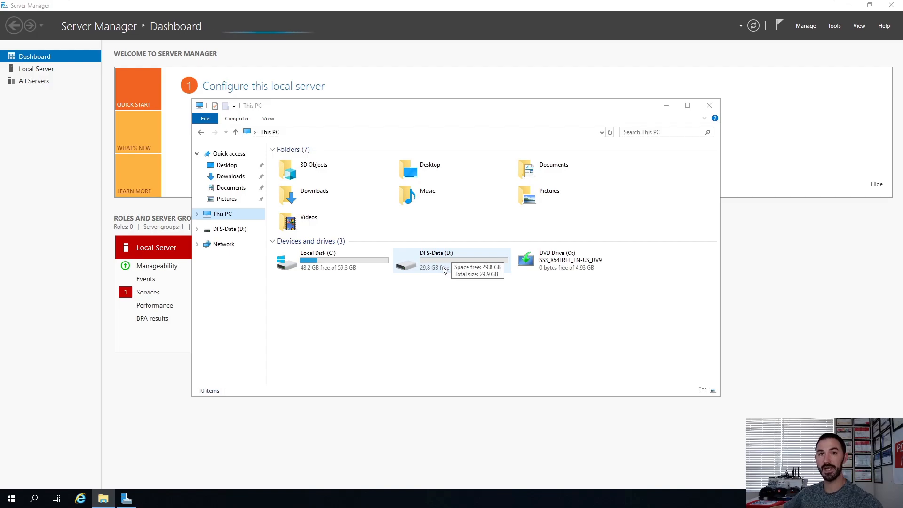
click(444, 270)
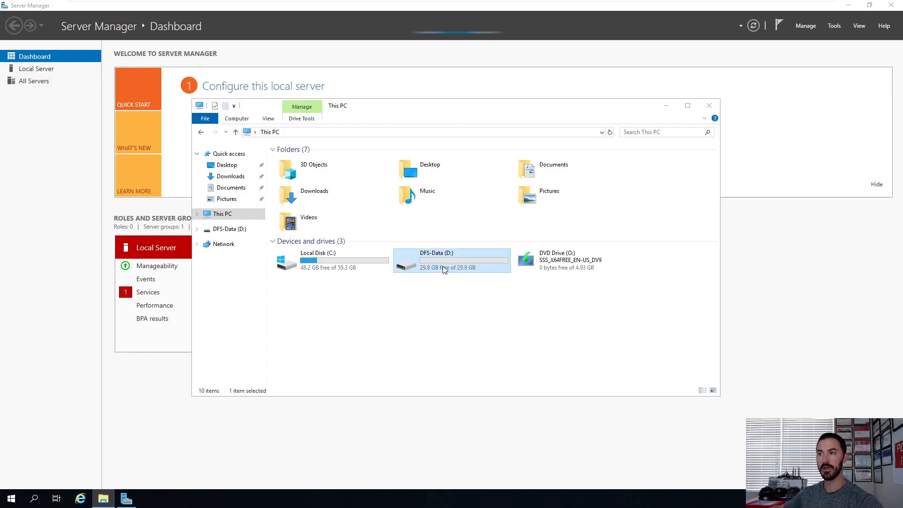
double_click(445, 268)
click(299, 165)
double_click(299, 165)
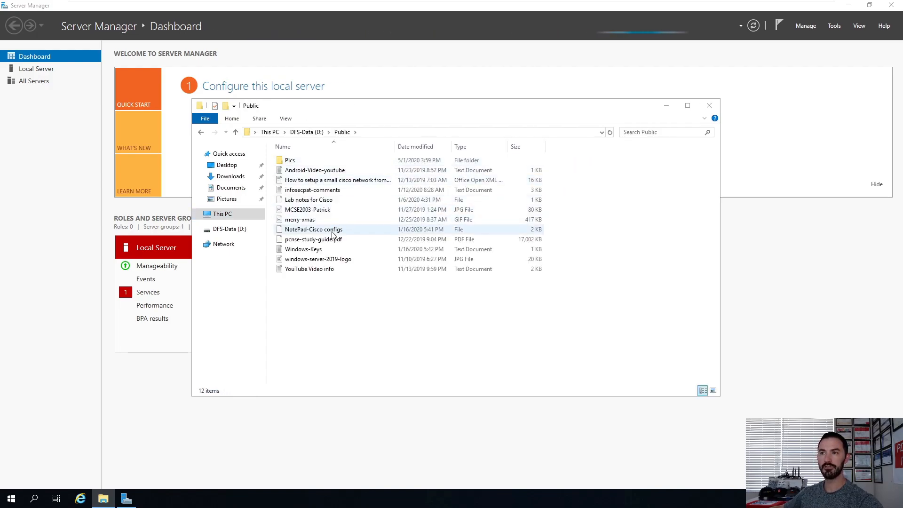
Step: Open the MCSE2003 certificate image in Paint to view it, then close Paint and File Explorer
click(323, 209)
double_click(322, 209)
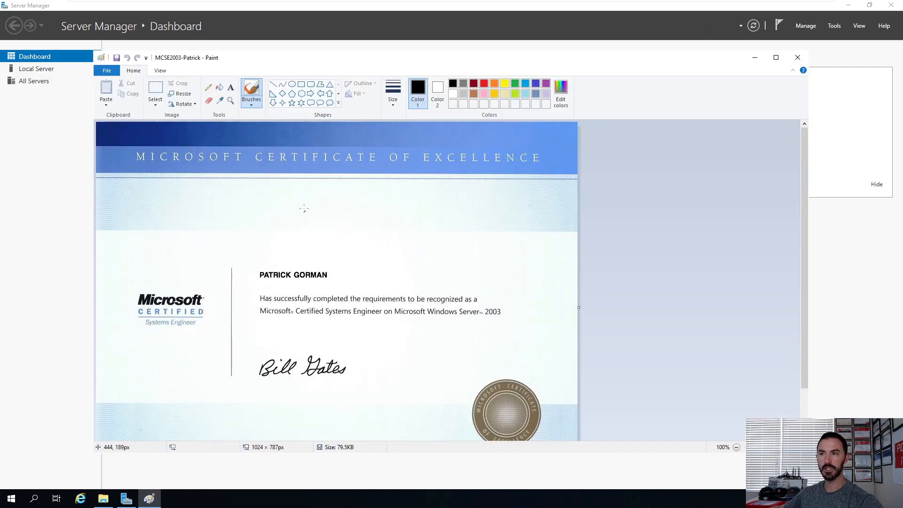
double_click(414, 59)
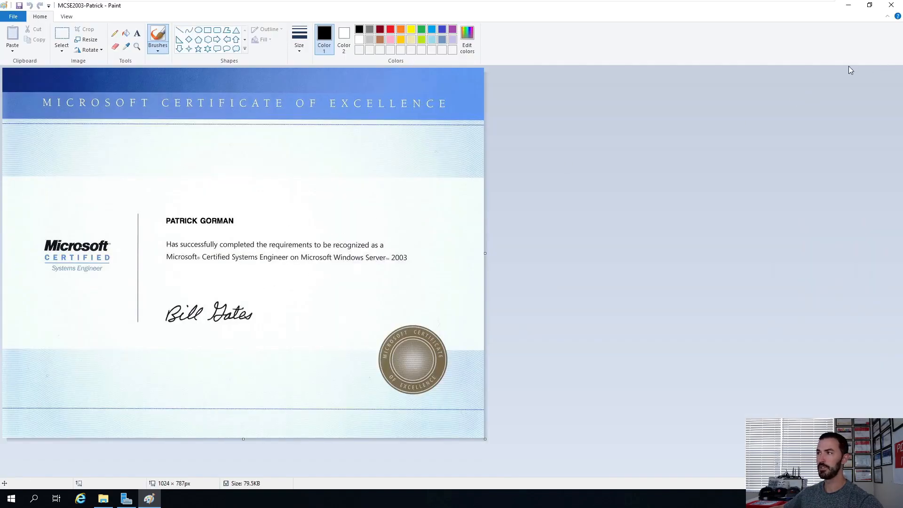
click(890, 5)
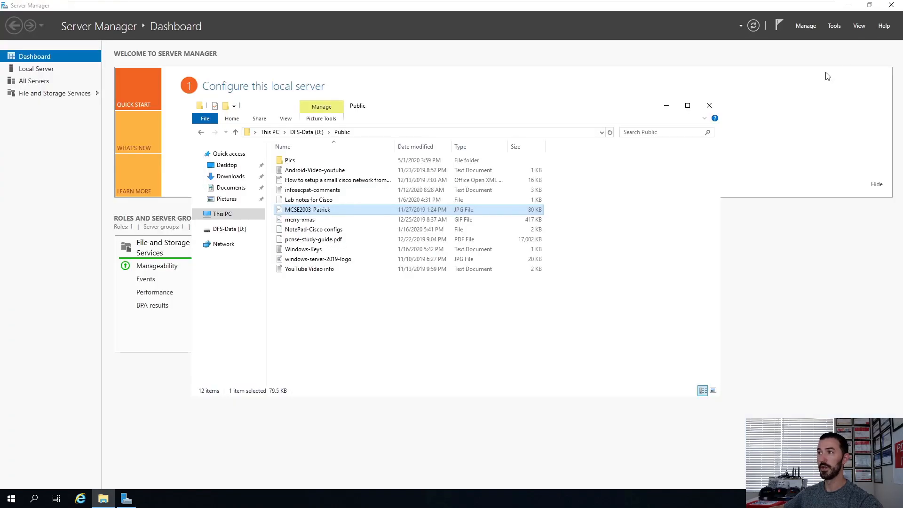
click(387, 341)
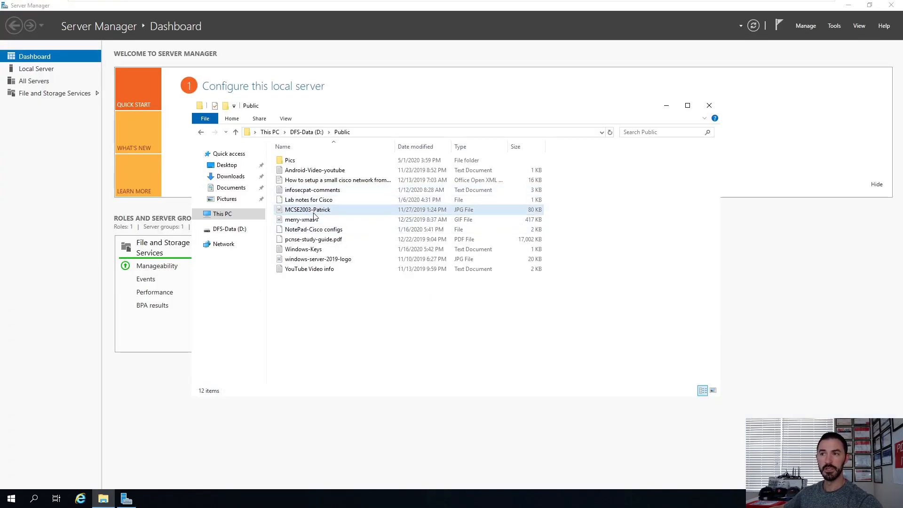
mouse_move(320, 213)
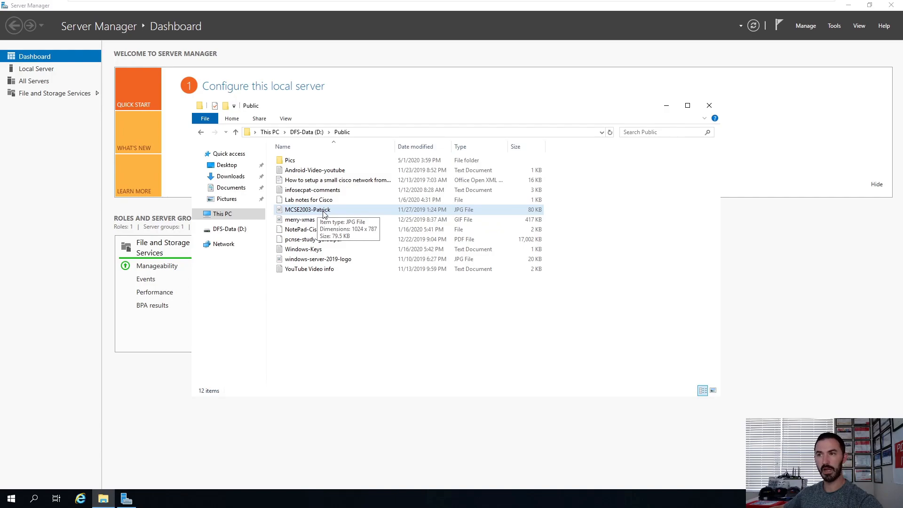
click(709, 107)
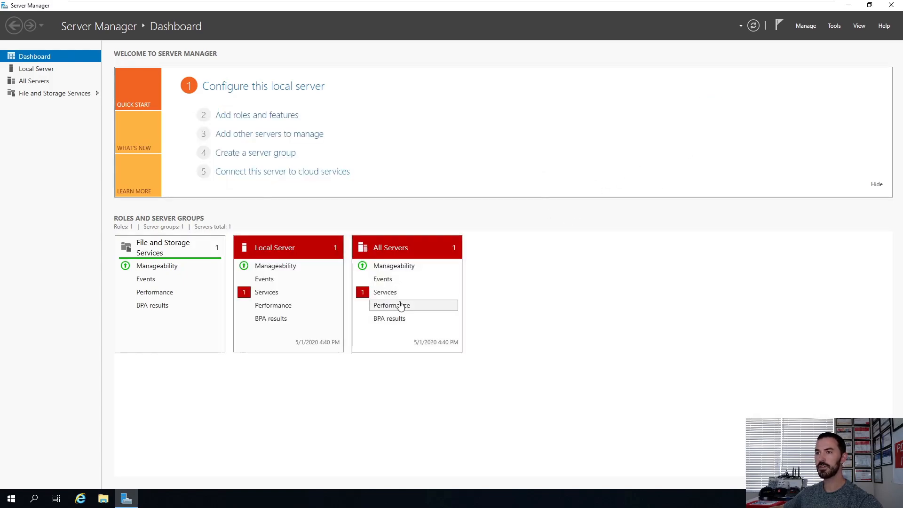
Step: Review the services alert details for All Servers and close the detail view
click(385, 292)
click(449, 233)
right_click(449, 234)
click(465, 239)
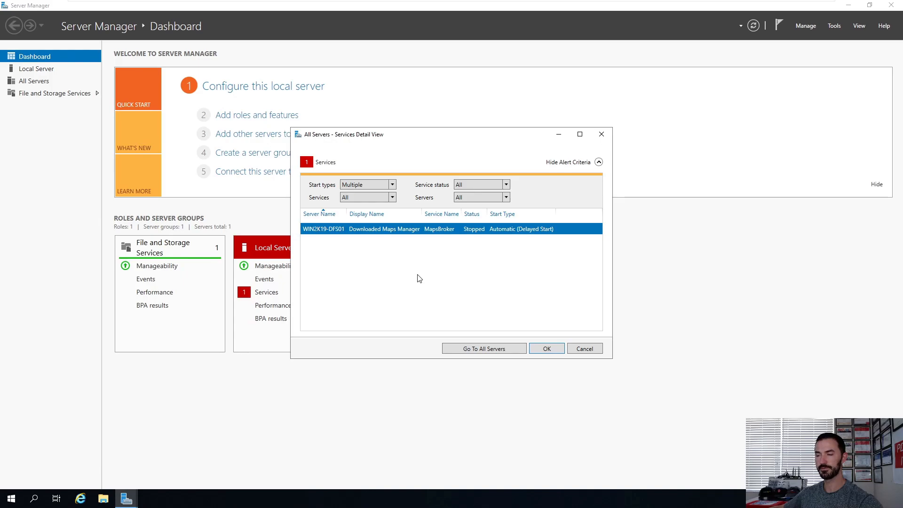
click(542, 352)
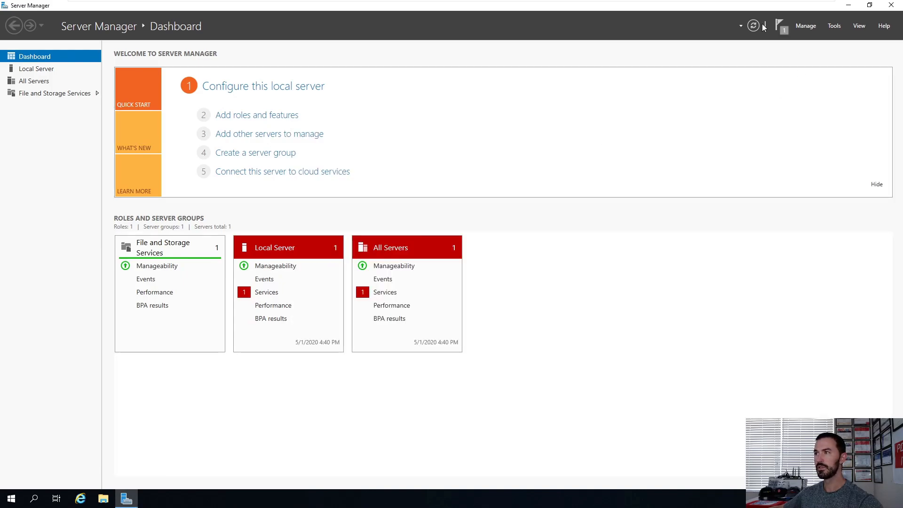
Step: Launch the Add Roles and Features Wizard and advance to role selection for the Win2k19-DFS01 server
click(835, 26)
click(806, 26)
click(812, 37)
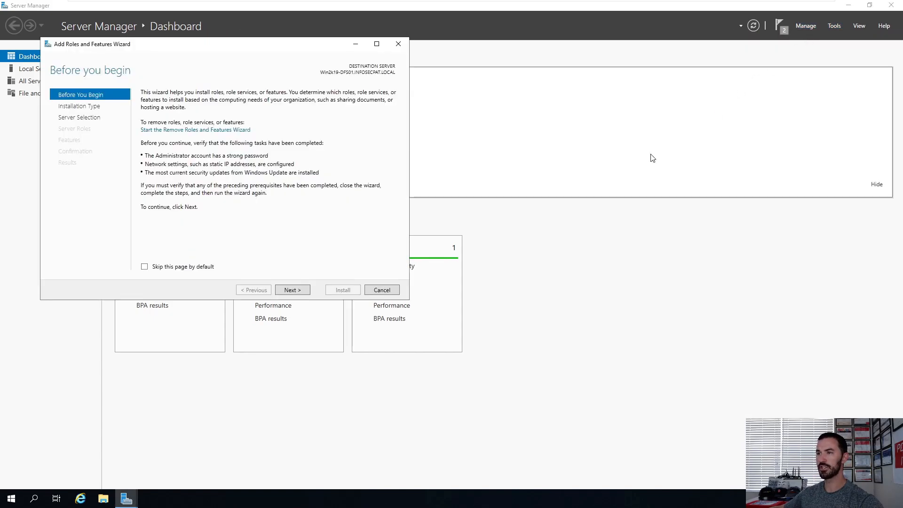
click(290, 291)
drag(284, 37, 401, 72)
click(417, 325)
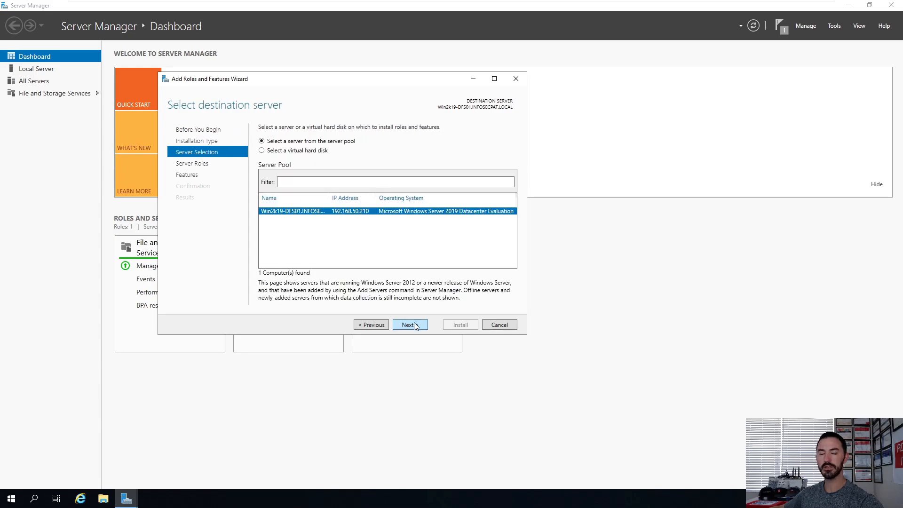
click(417, 325)
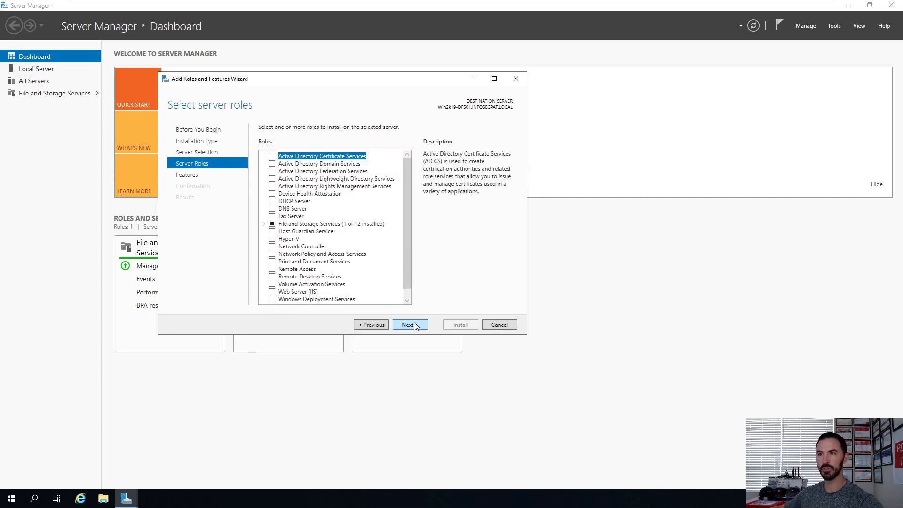
Step: Select the DFS Namespaces and DFS Replication roles under File and iSCSI Services, adding the required features
click(263, 225)
double_click(289, 233)
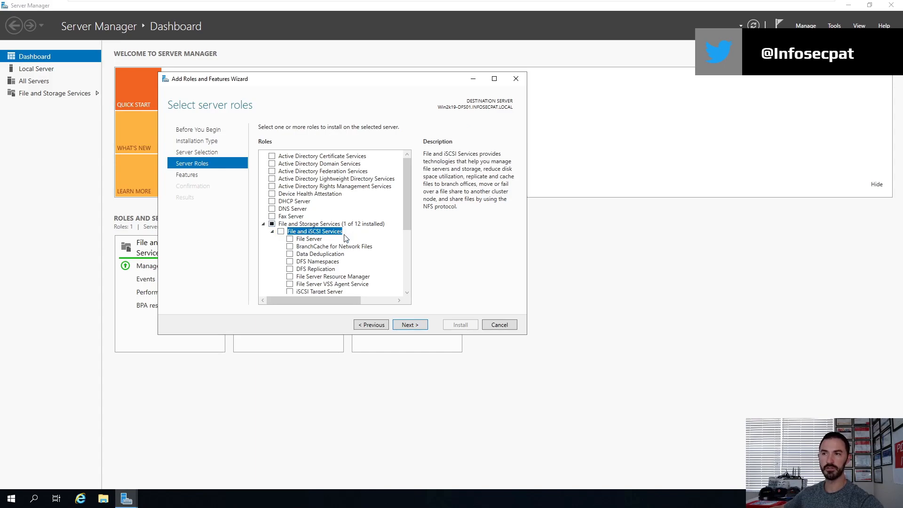
click(290, 262)
click(370, 281)
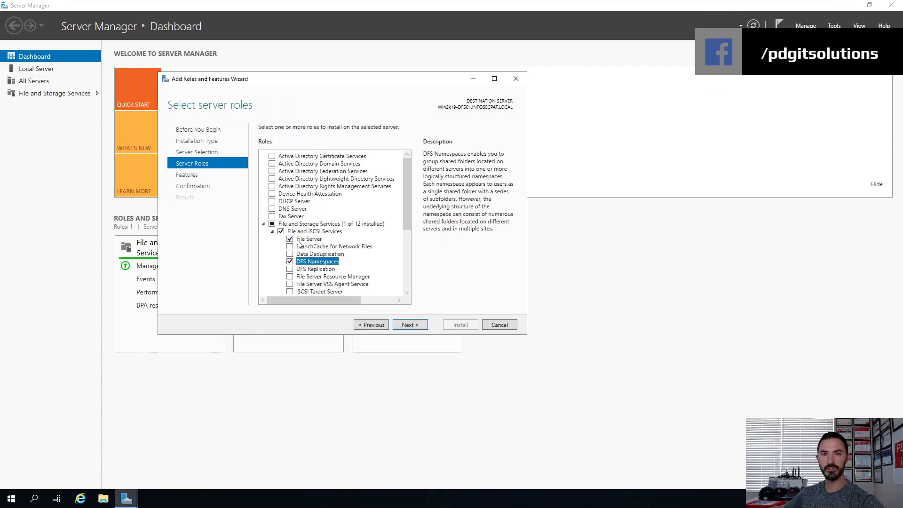
click(290, 269)
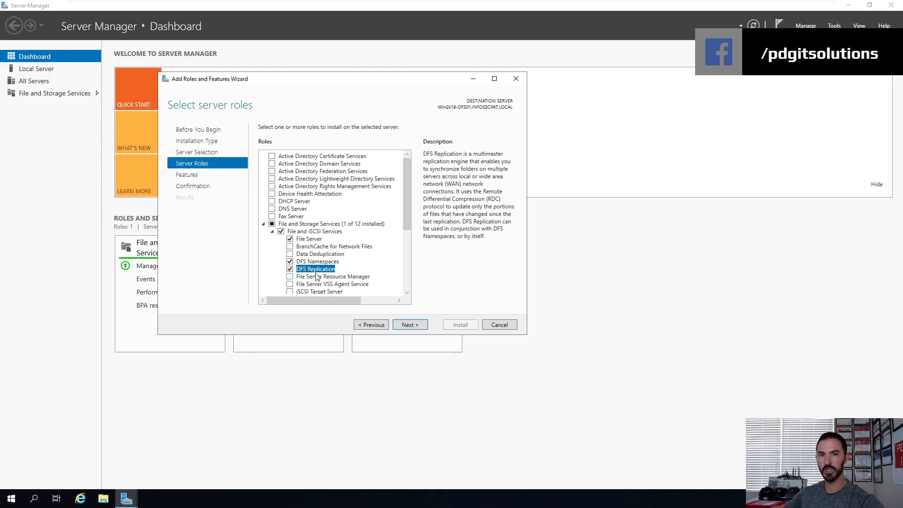
Step: Continue past the features page and install the selected DFS roles
scroll(390, 262, down, 1)
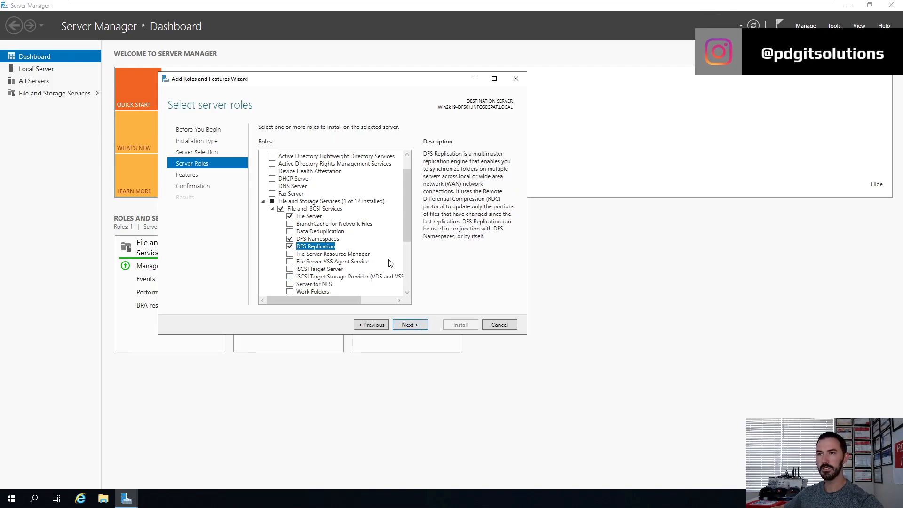
click(401, 326)
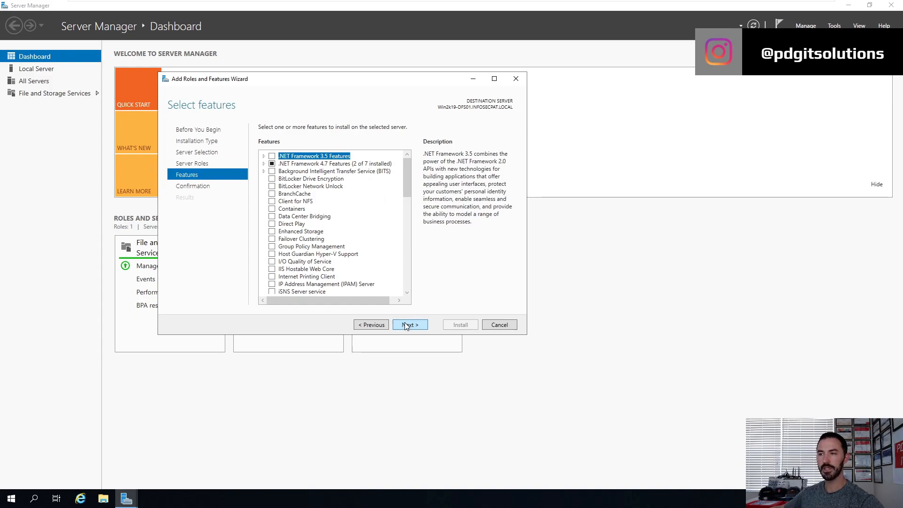
click(407, 325)
click(451, 326)
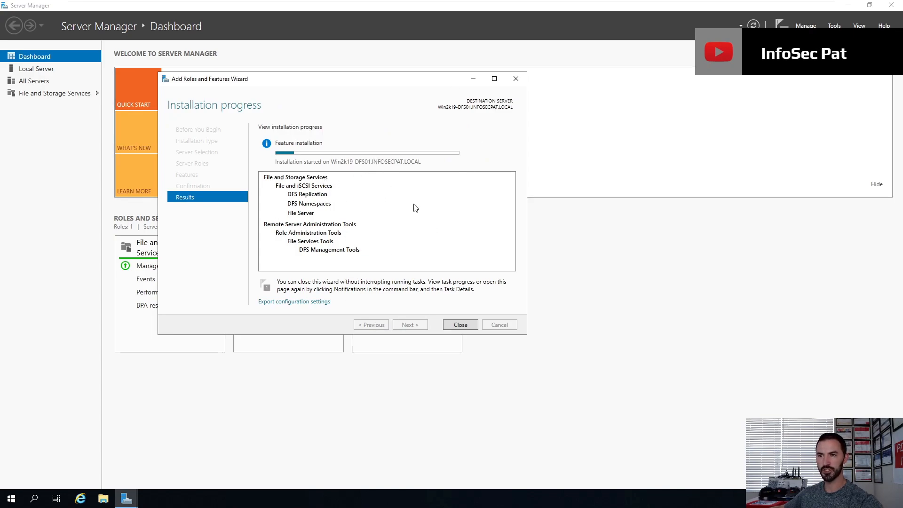
Step: Switch to the Win10-Client01 machine, unlock it and sign in as User1 with the account password
click(580, 7)
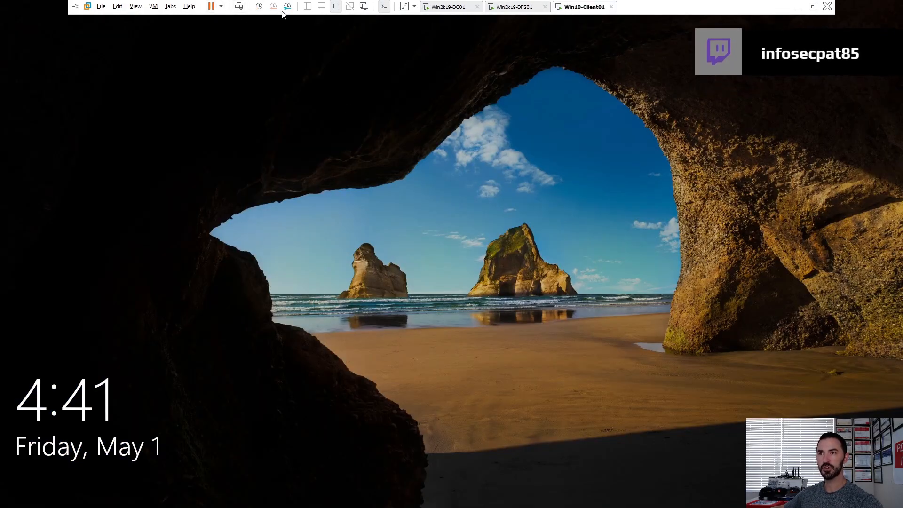
click(286, 69)
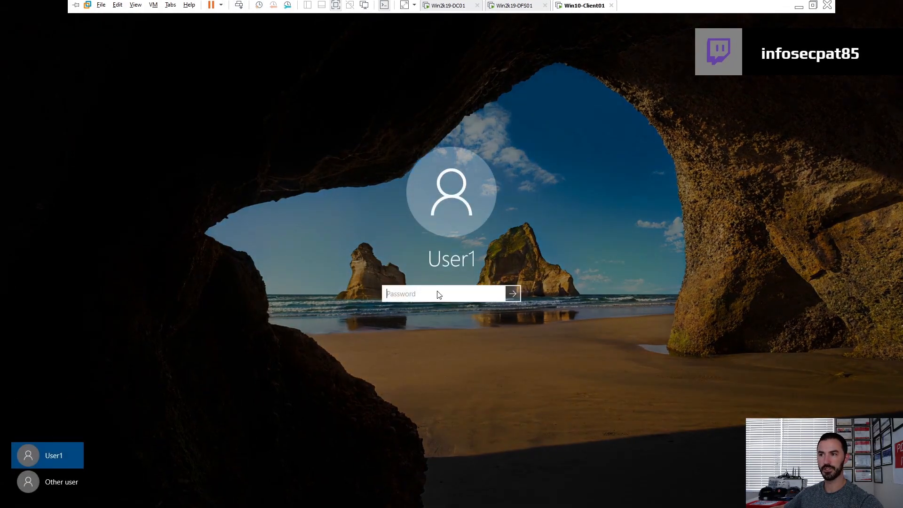
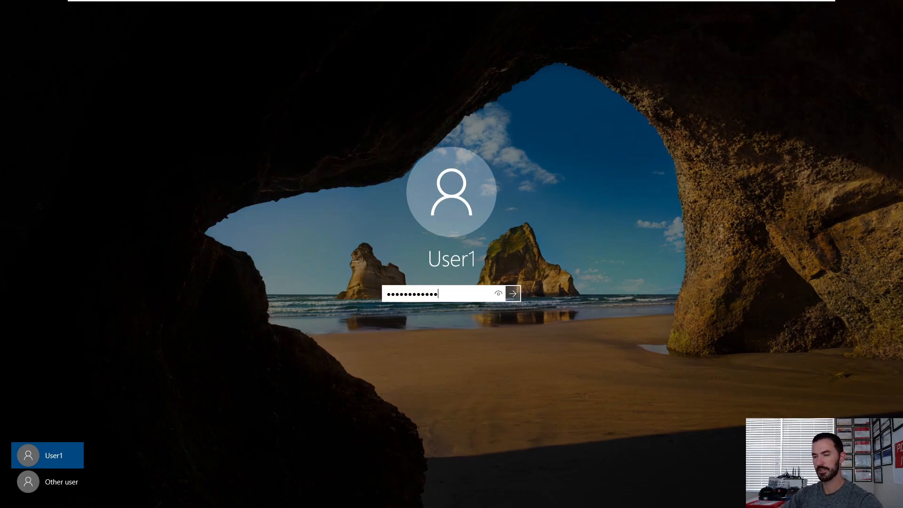
key(Return)
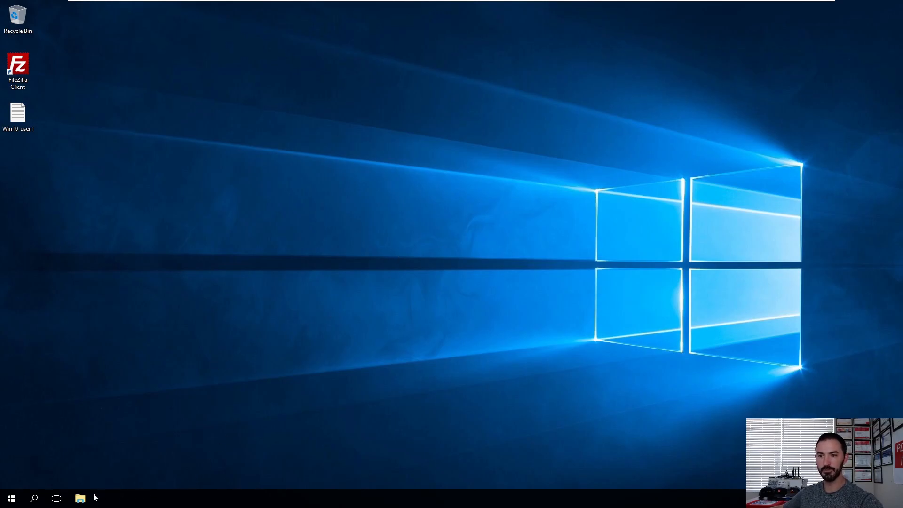
Step: Open File Explorer on the client and view This PC
click(81, 498)
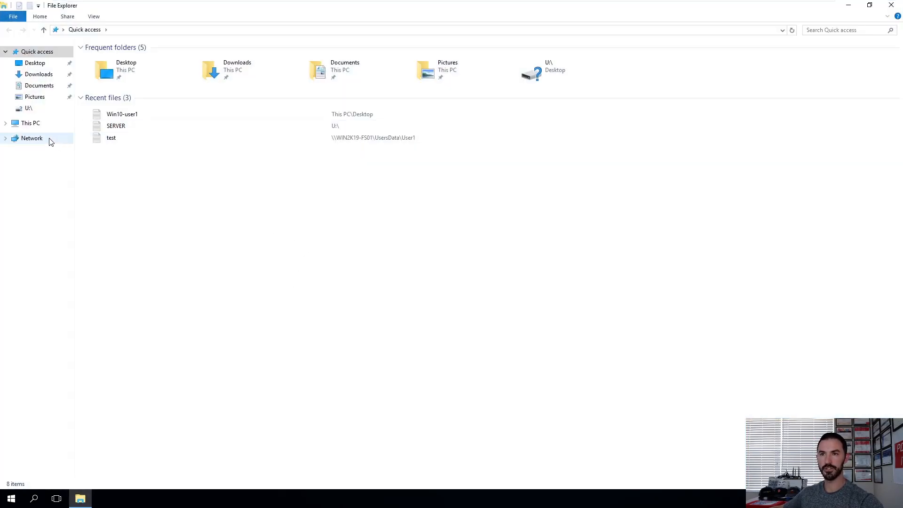
click(42, 128)
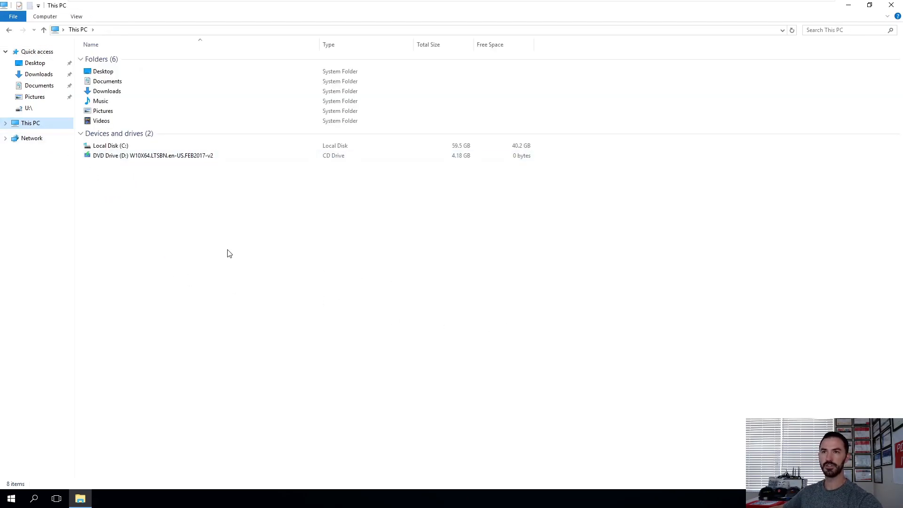
mouse_move(504, 2)
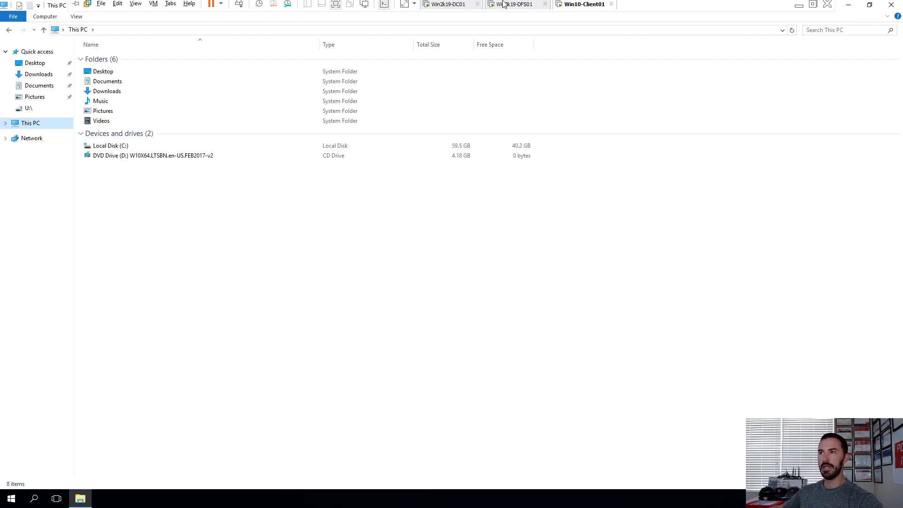
Step: Switch to the Win2k19-DC01 machine, open File Explorer to view This PC, and close it
click(451, 7)
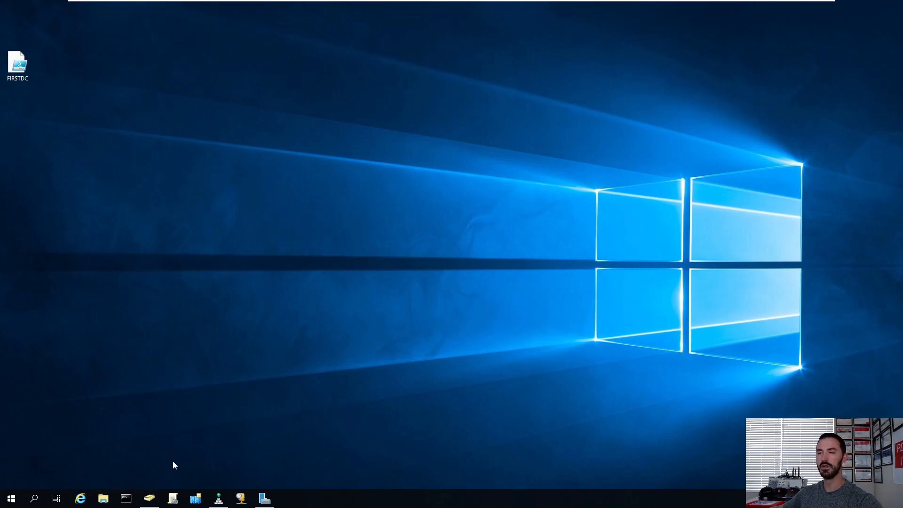
click(104, 500)
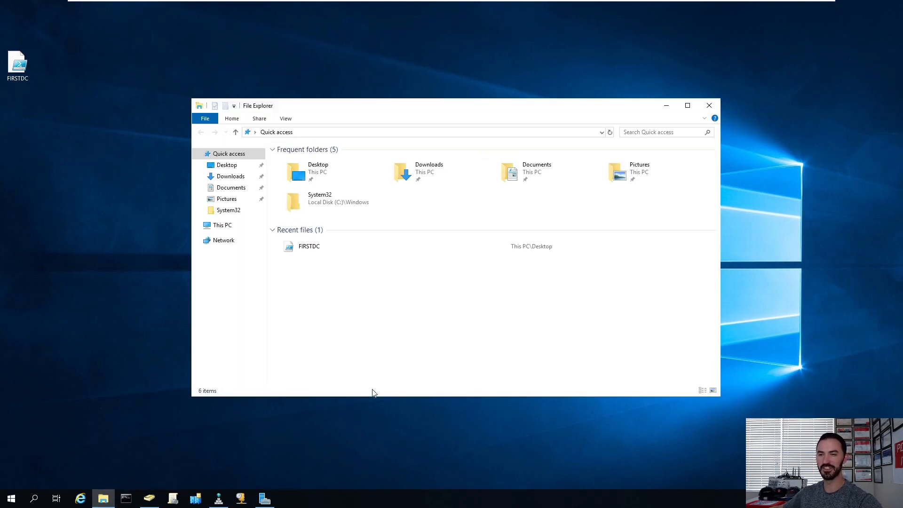
click(223, 227)
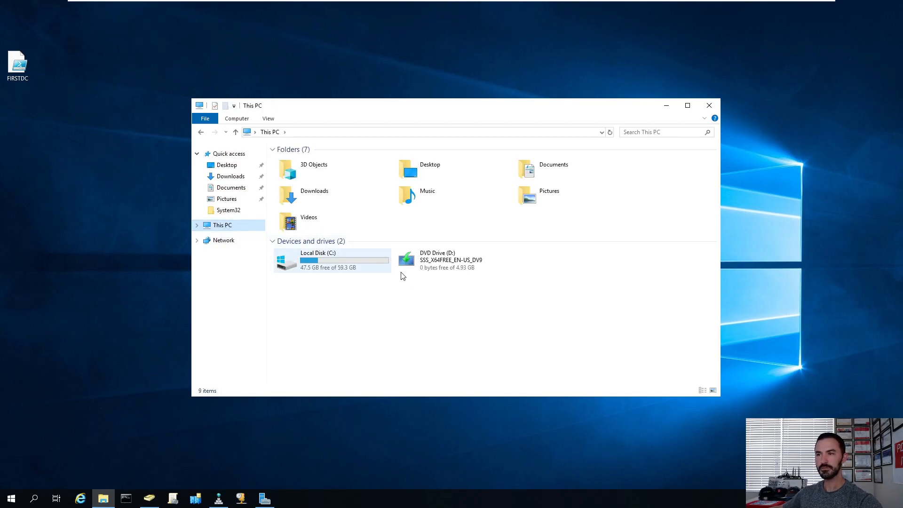
click(710, 105)
Step: Switch to the Win2k19-DFS01 server, close the finished installation wizard and launch DFS Management
click(508, 8)
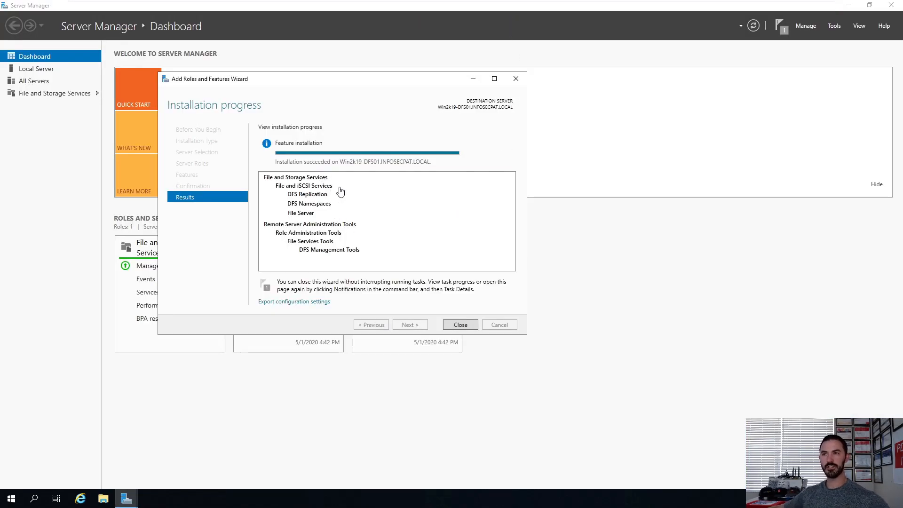
click(459, 325)
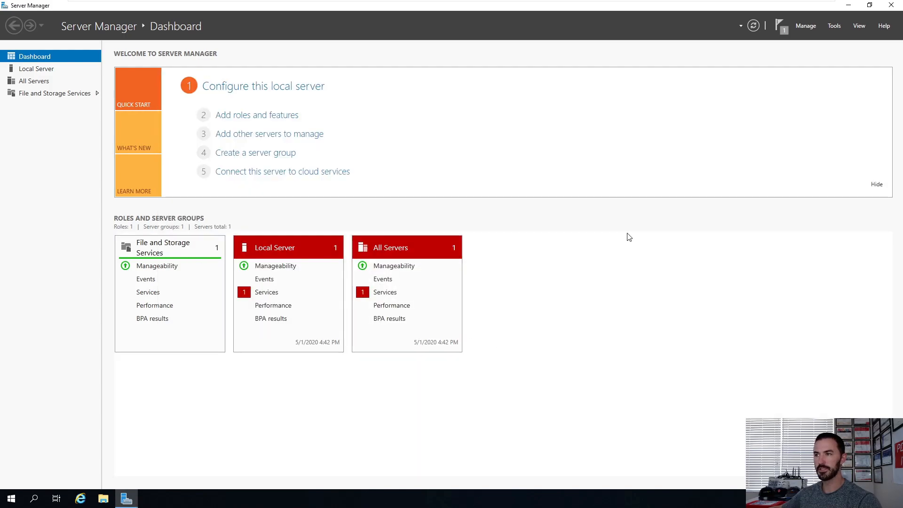
click(811, 24)
click(835, 27)
click(835, 26)
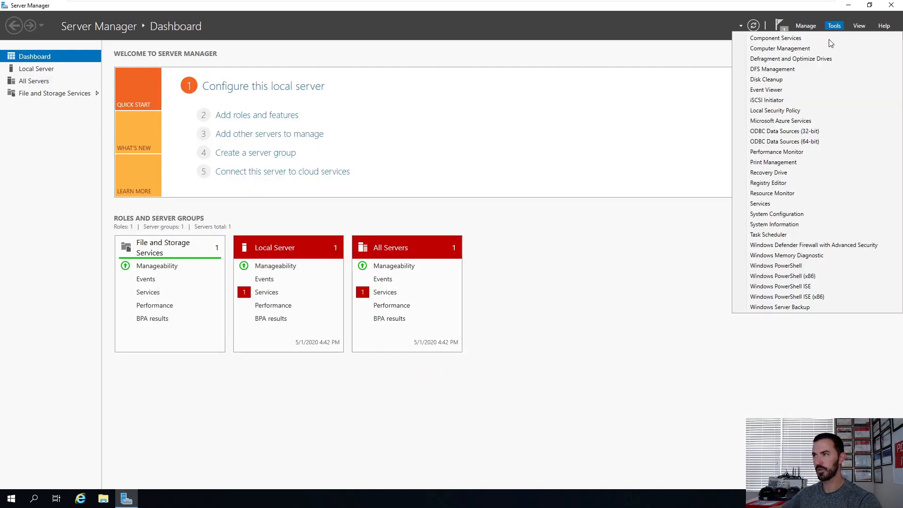
click(788, 68)
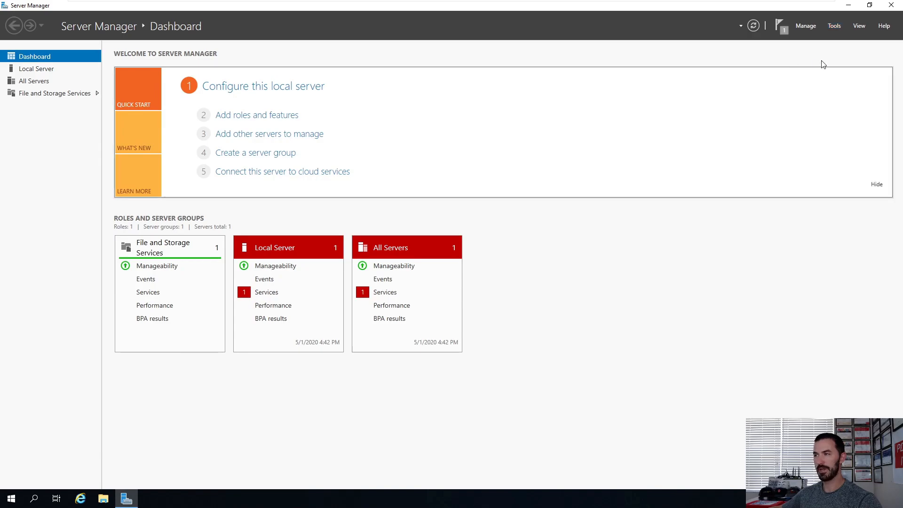
Step: Close Server Manager and bring the DFS Management console window to the front
click(891, 6)
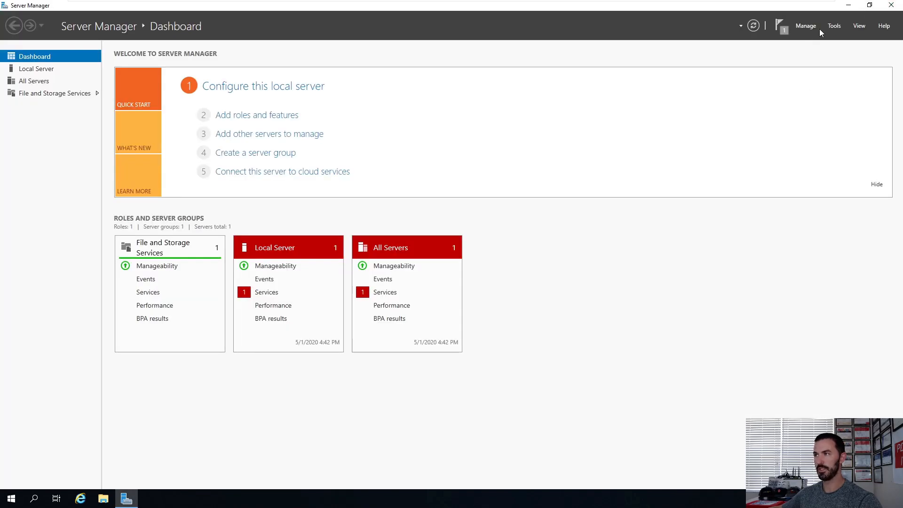
click(834, 27)
click(798, 71)
click(849, 6)
click(891, 6)
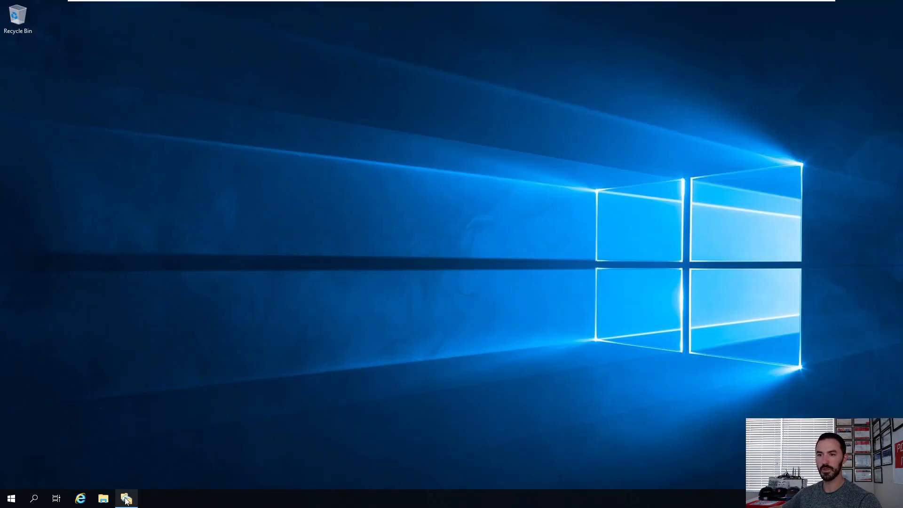
right_click(132, 498)
click(137, 463)
click(130, 498)
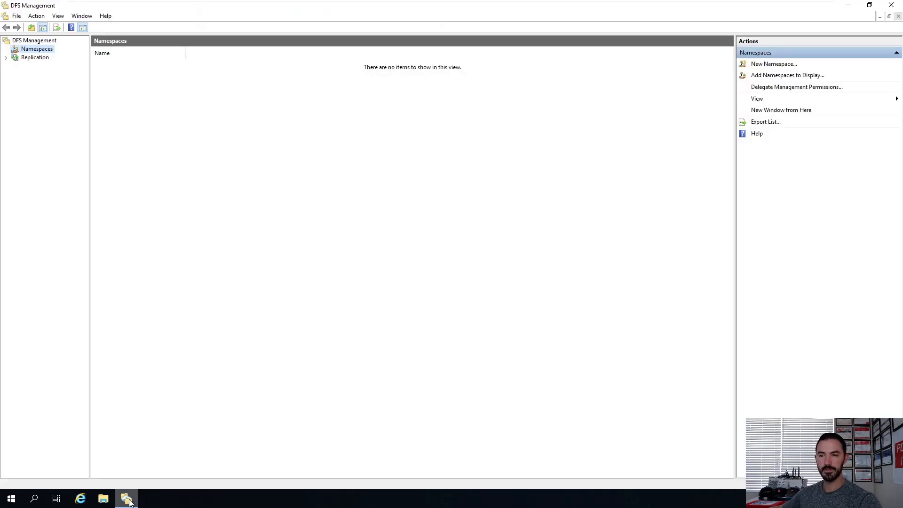
Step: Restart the server, choosing Other (Unplanned) as the shutdown reason
right_click(11, 502)
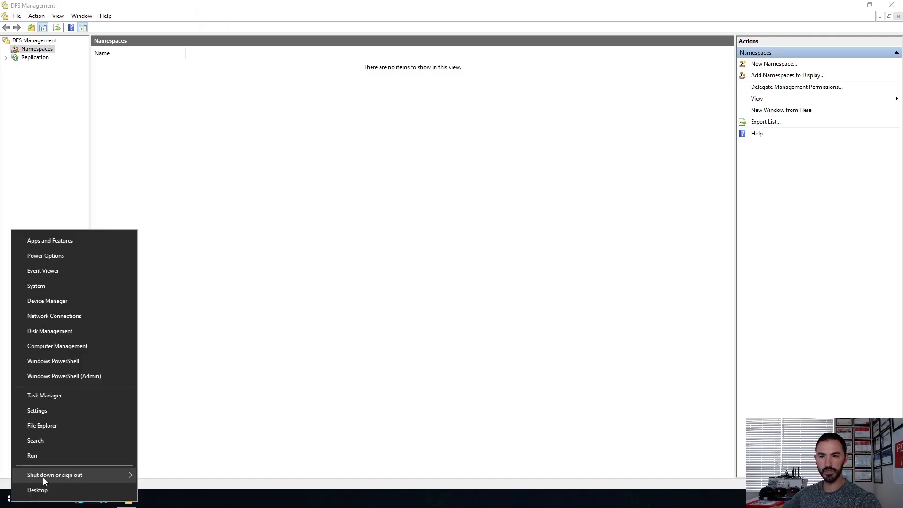
mouse_move(53, 474)
click(168, 472)
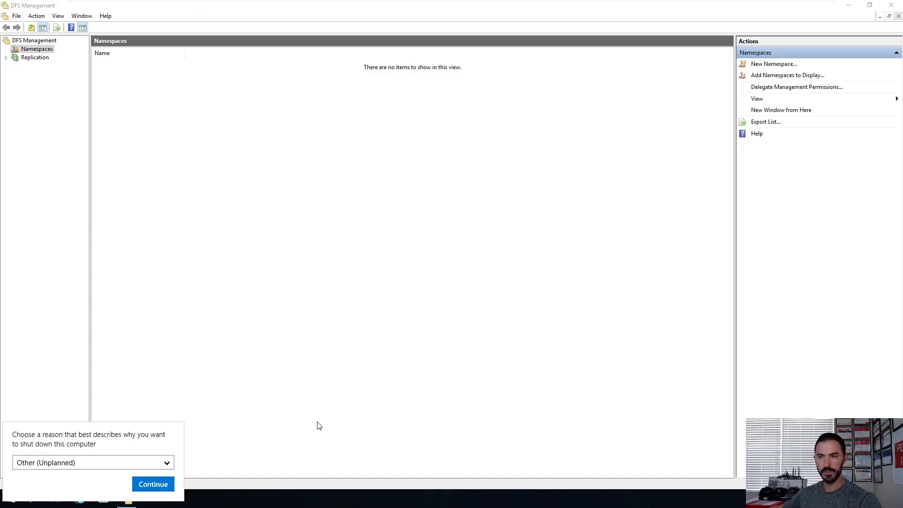
click(163, 485)
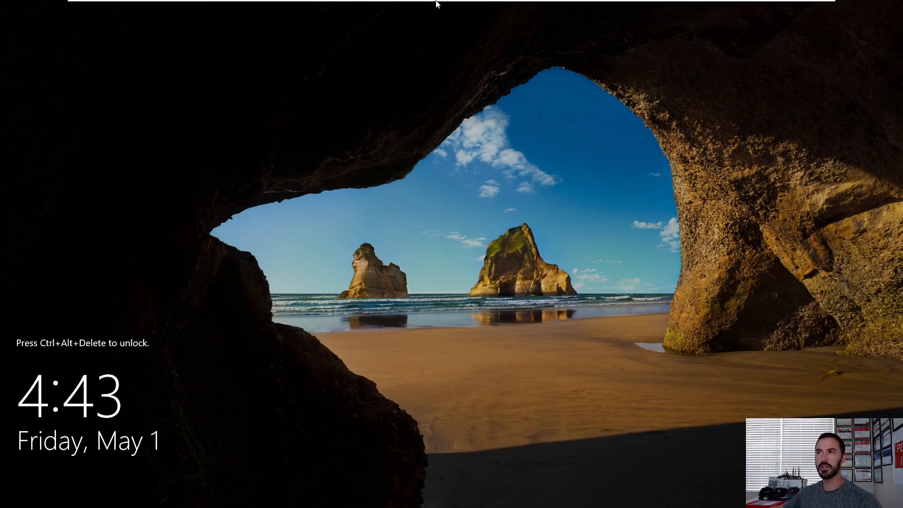
Step: Unlock the server and sign in as INFOSECPAT\administrator with the account password
mouse_move(436, 3)
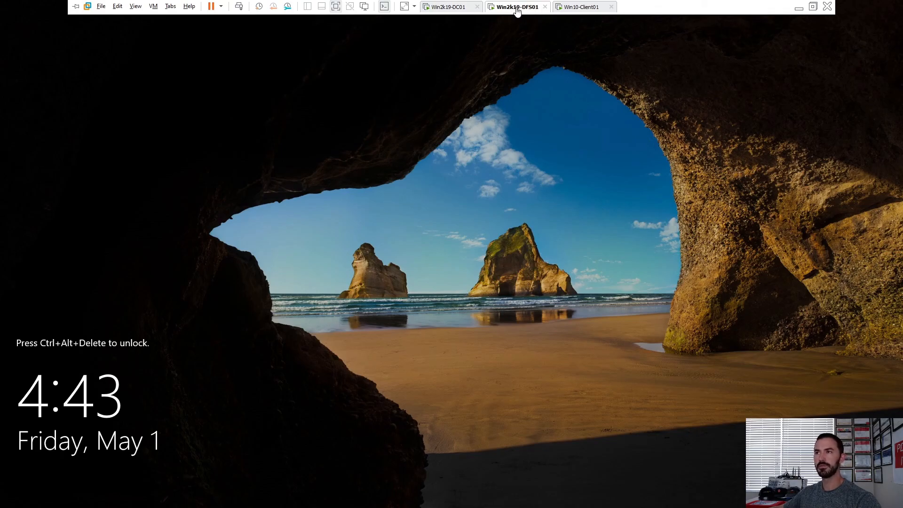
click(238, 6)
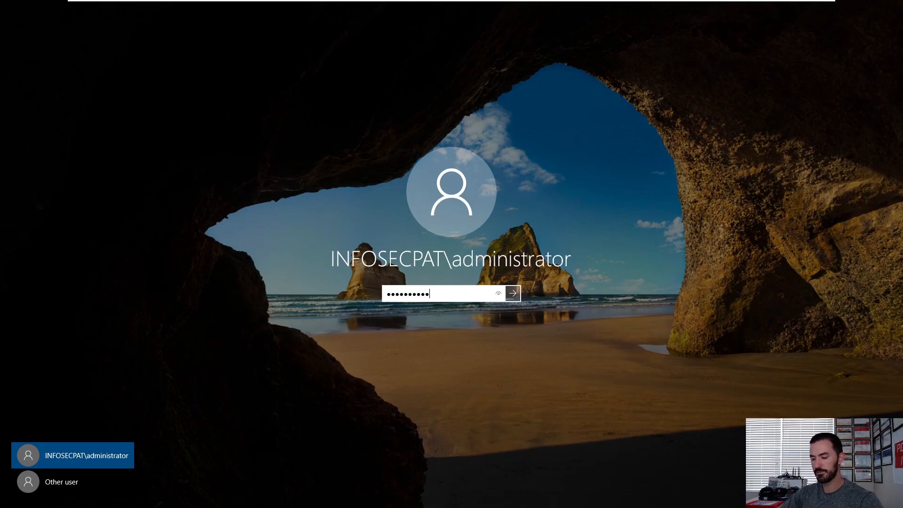
key(Return)
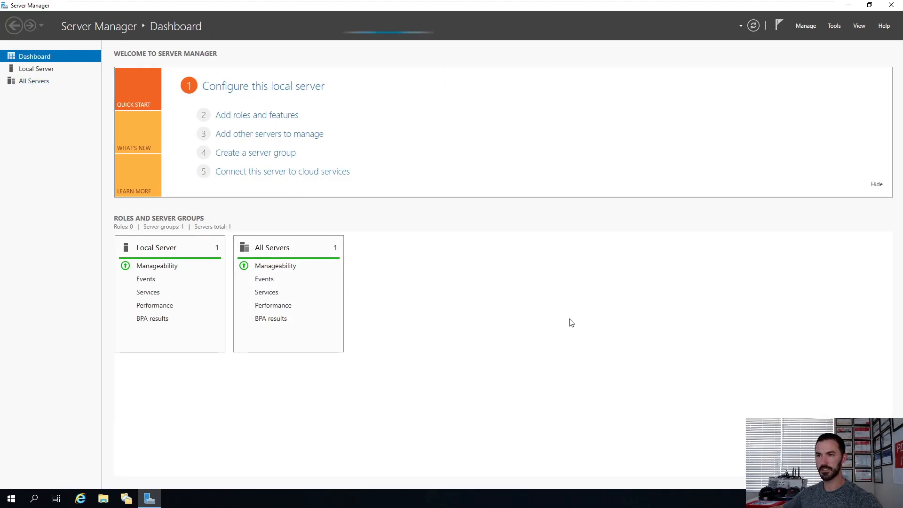
Step: Start each of the stopped automatic services listed in the Local Server services detail view
click(275, 294)
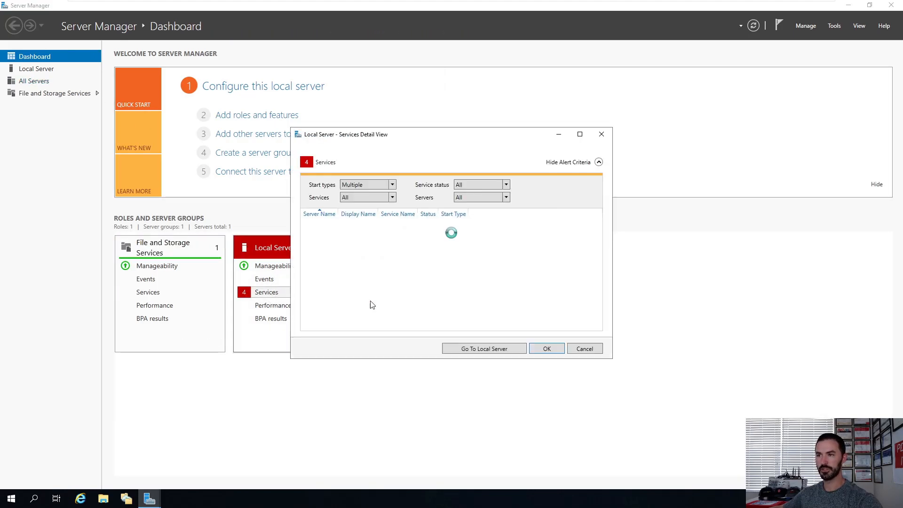
click(390, 232)
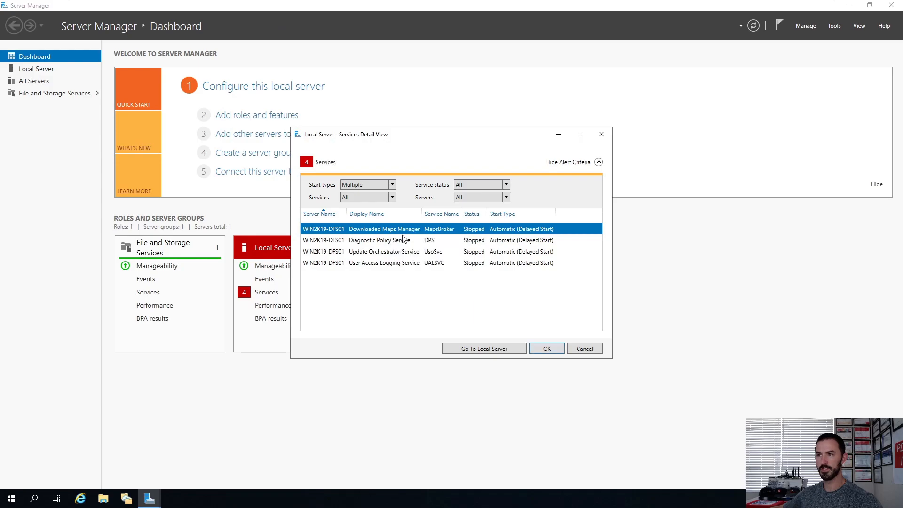
click(393, 241)
right_click(392, 240)
click(410, 246)
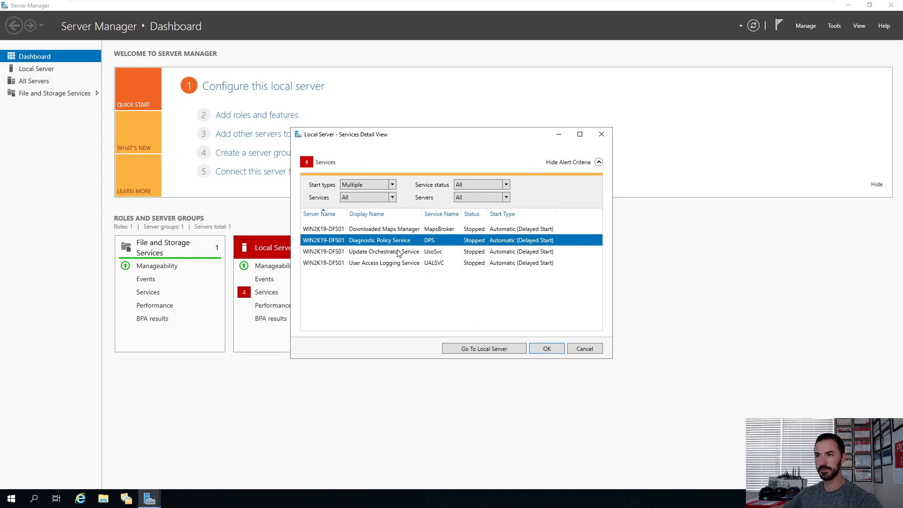
right_click(411, 241)
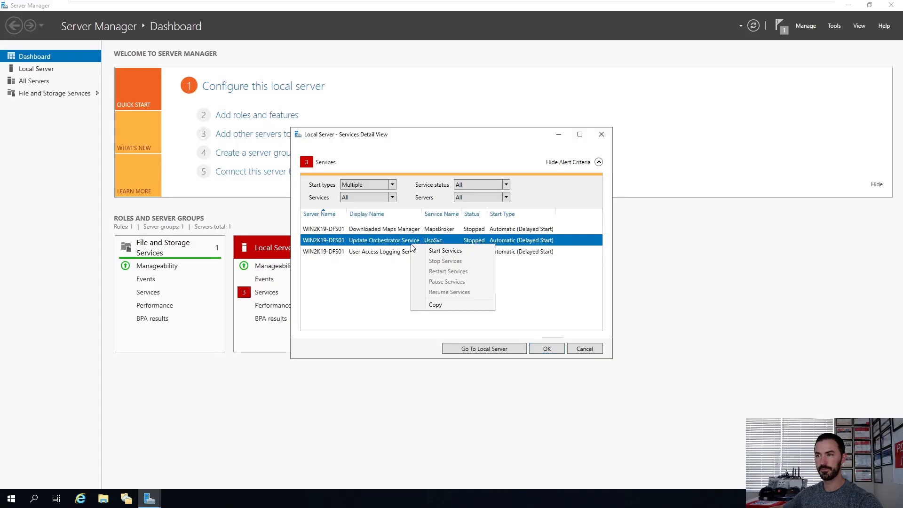
click(426, 248)
right_click(395, 234)
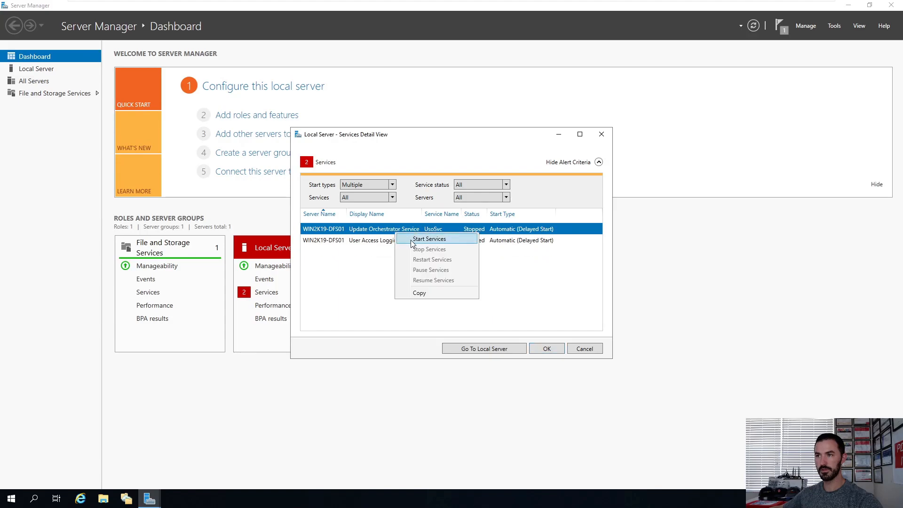
click(411, 240)
right_click(386, 234)
click(478, 294)
click(546, 349)
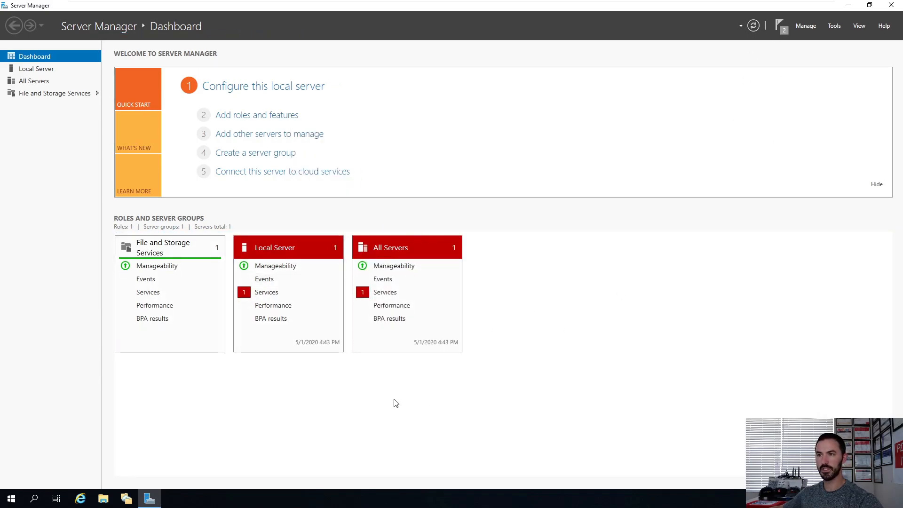
Step: Refresh the dashboard and start the Downloaded Maps Manager service from the All Servers services view
click(755, 26)
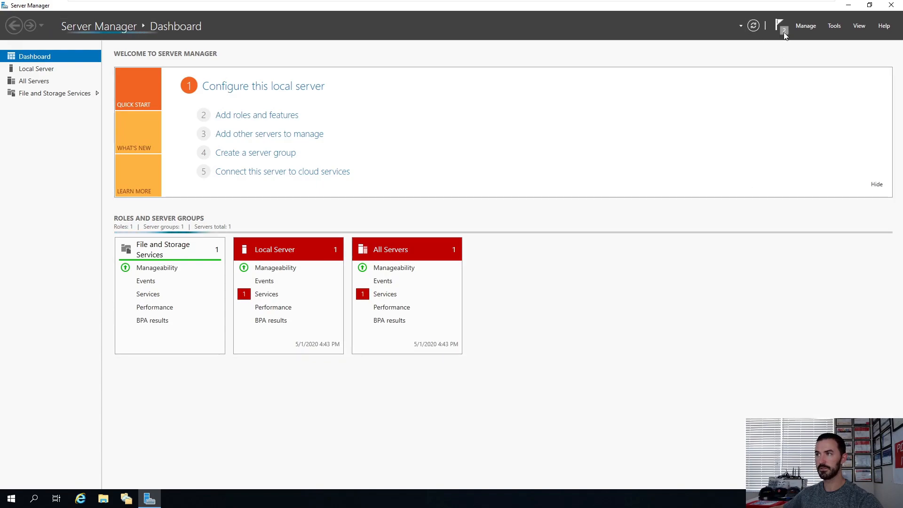
click(780, 27)
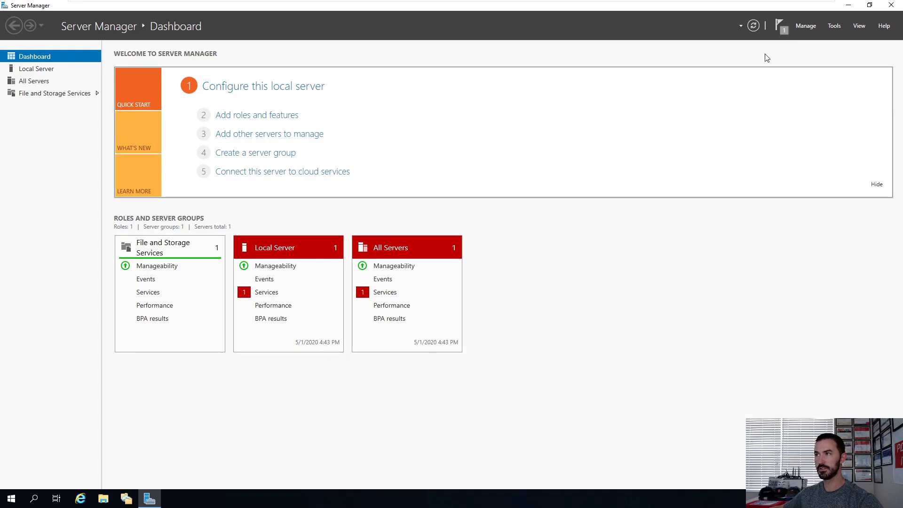
click(756, 26)
click(385, 294)
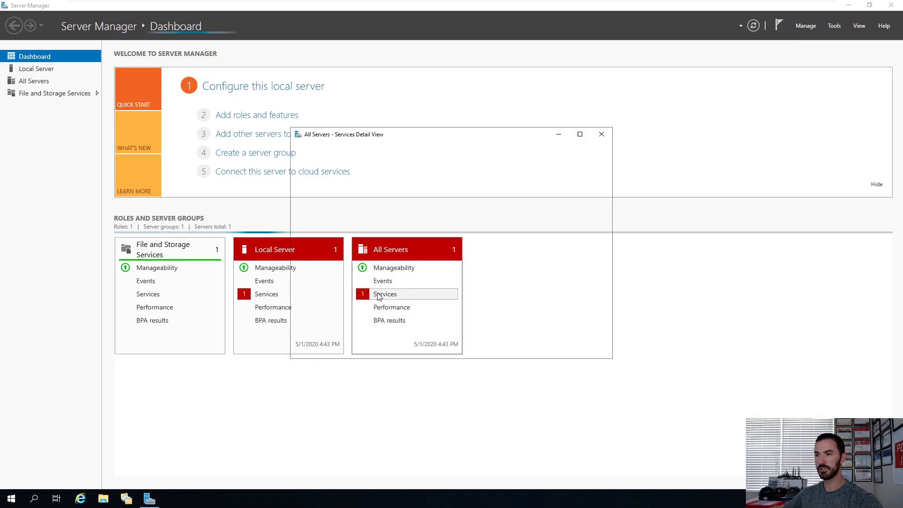
click(411, 230)
right_click(411, 231)
click(435, 238)
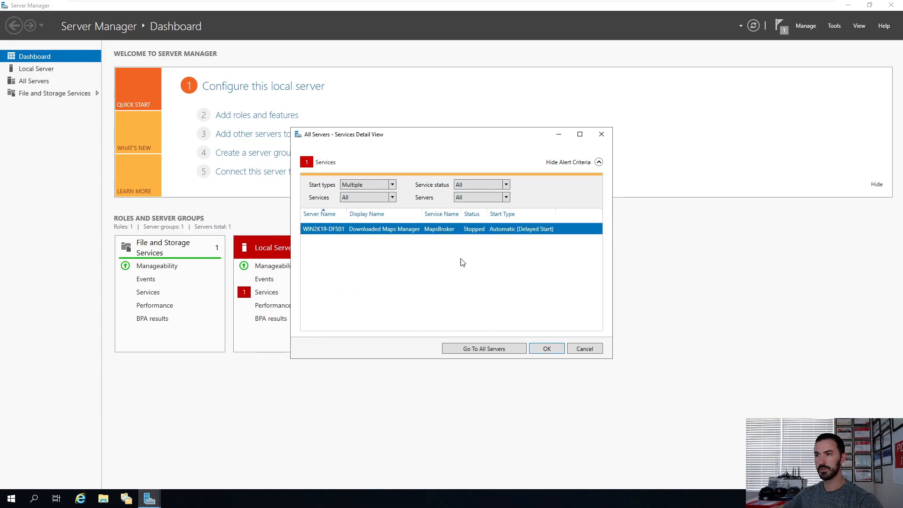
click(546, 348)
click(754, 25)
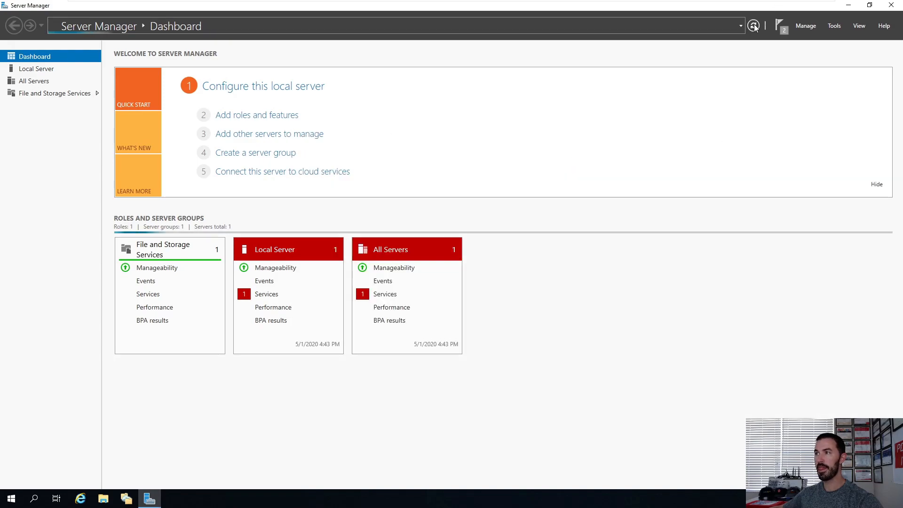
Step: Minimize Server Manager and start the New Namespace wizard from the Namespaces node in DFS Management
click(847, 7)
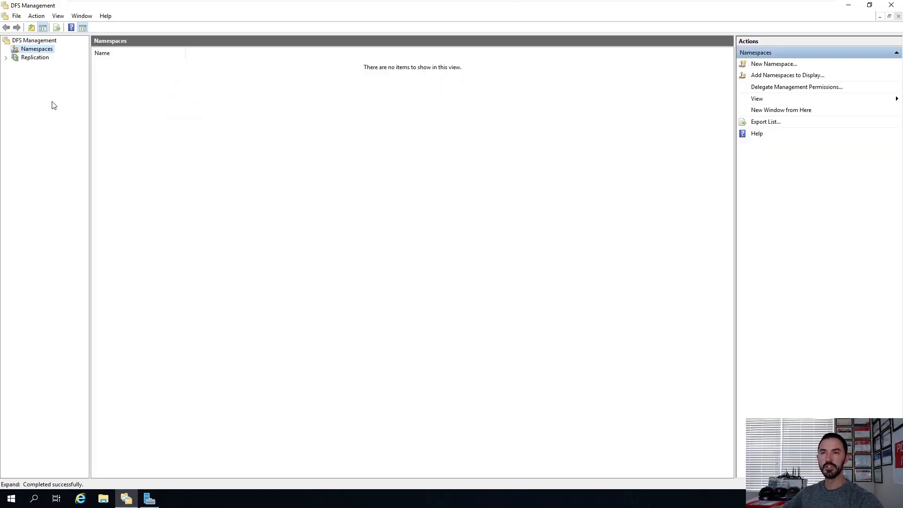
right_click(36, 52)
click(51, 55)
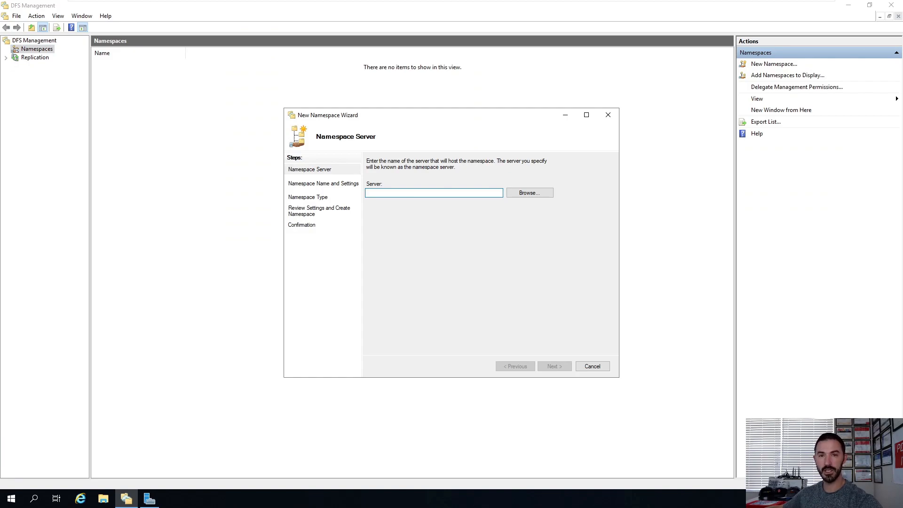
click(518, 193)
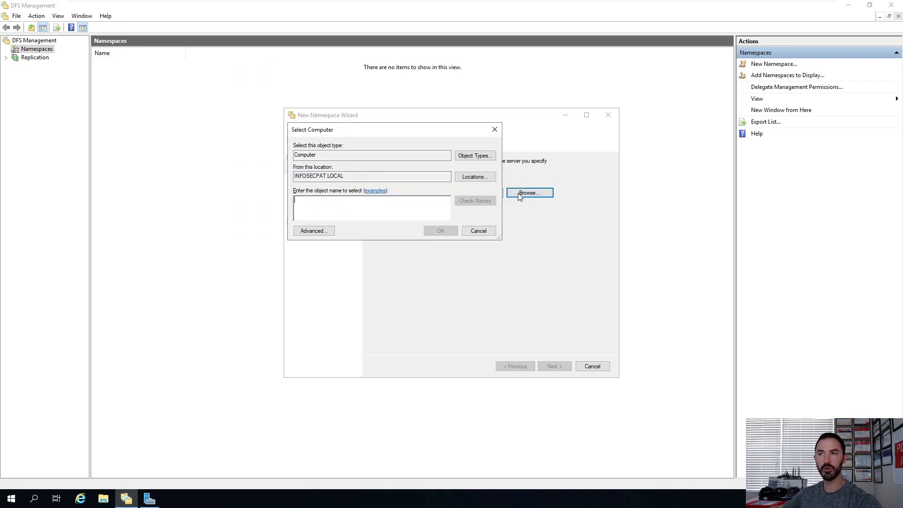
click(314, 231)
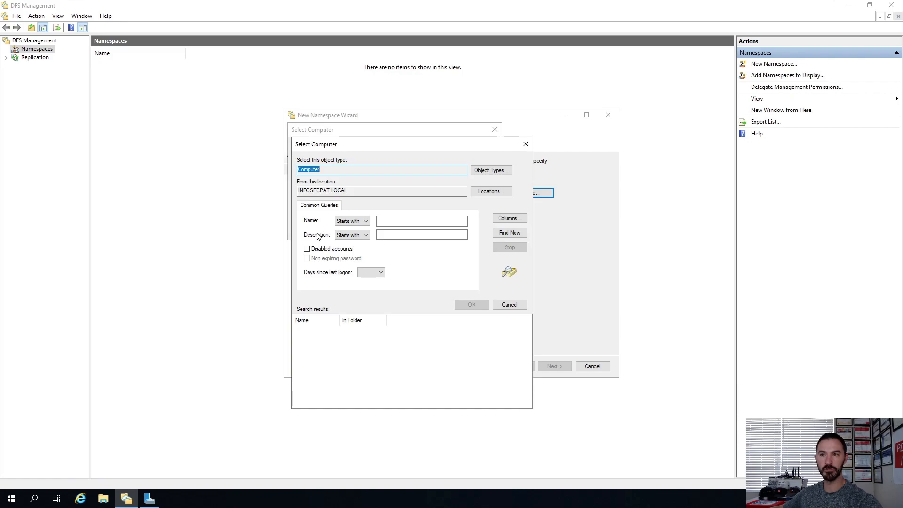
click(525, 144)
click(495, 130)
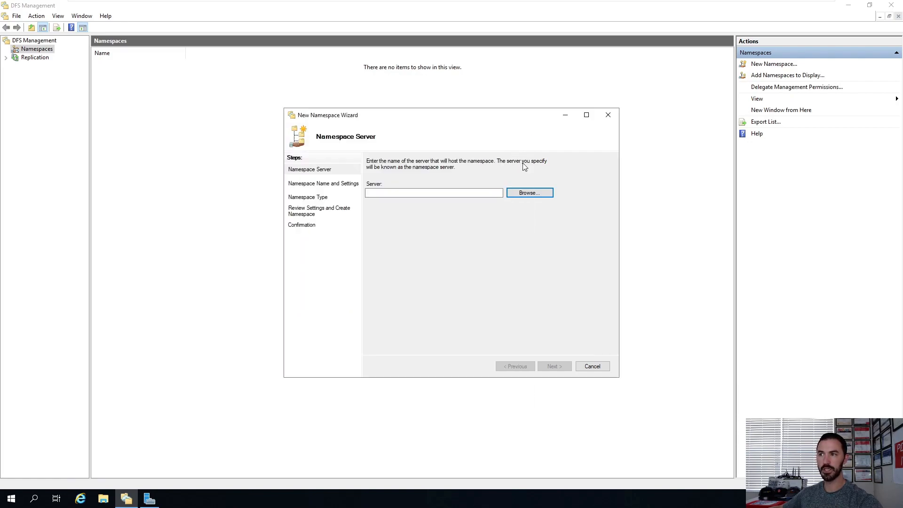
Step: Browse the domain for computers and select WIN2K19-DFS01 as the namespace server
click(522, 194)
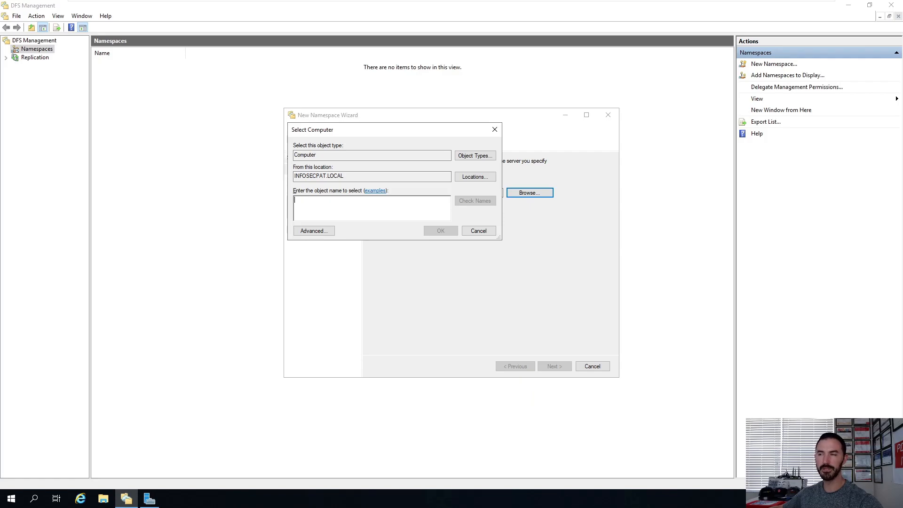
click(310, 231)
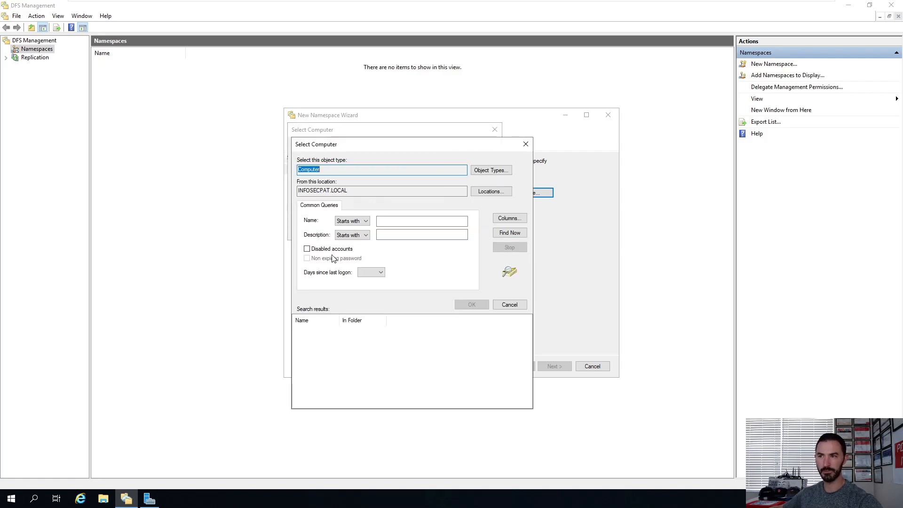
click(509, 234)
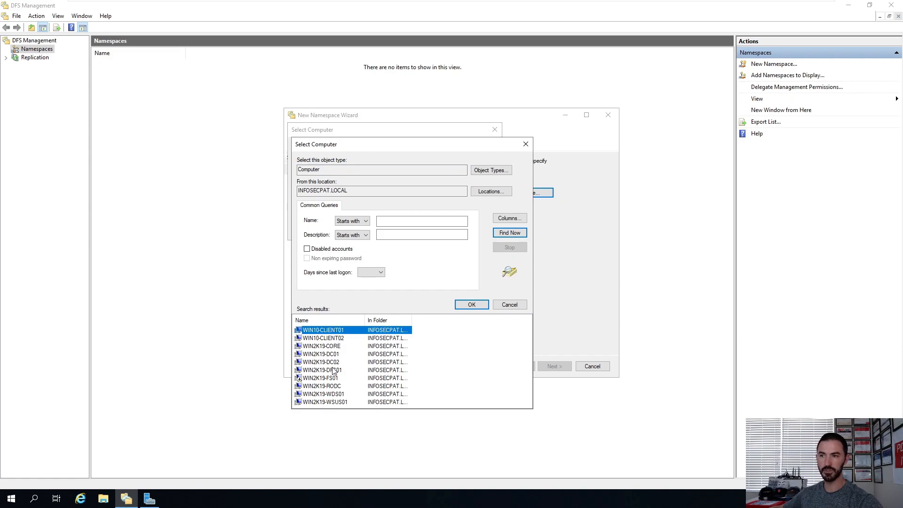
drag(321, 169, 299, 170)
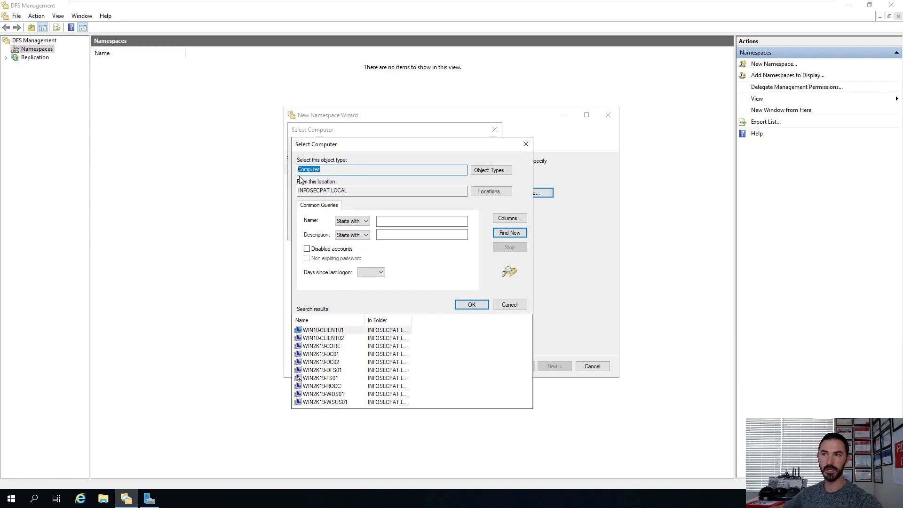
click(326, 373)
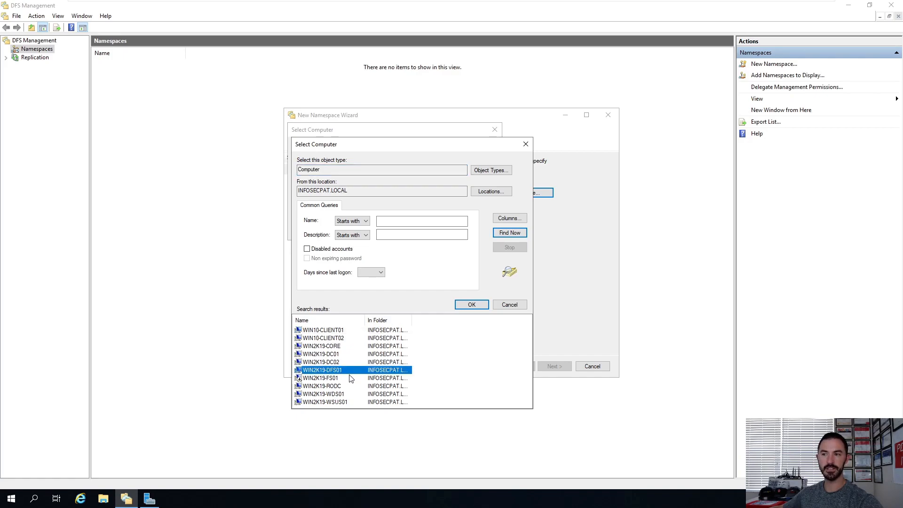
click(471, 305)
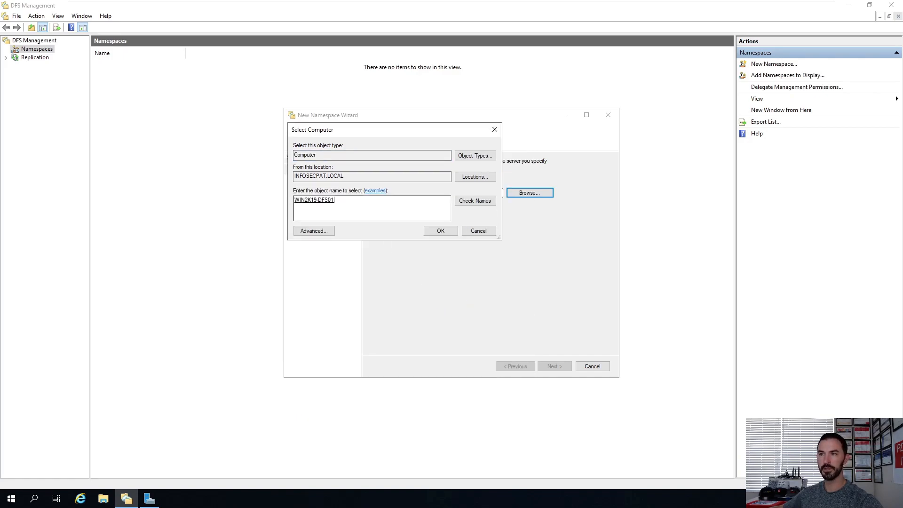
click(430, 232)
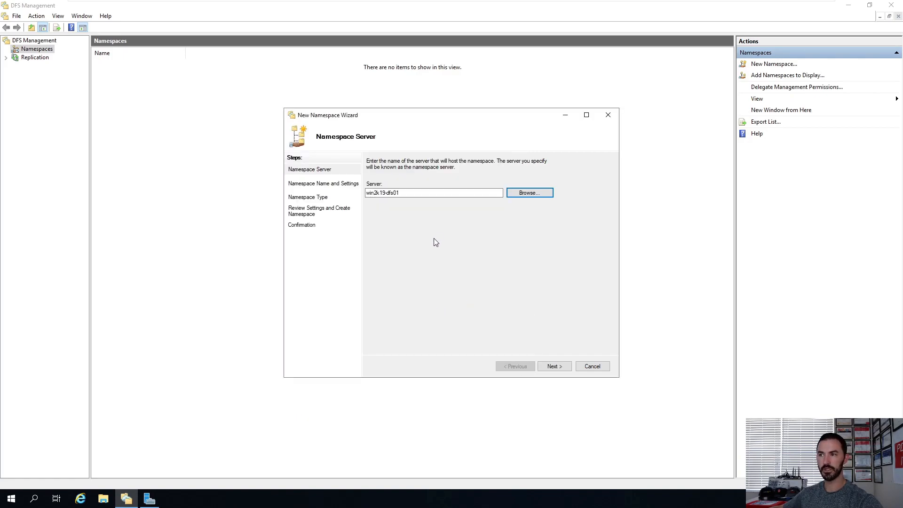
Step: Advance to the namespace name page and name the namespace Public
click(551, 368)
text(Public)
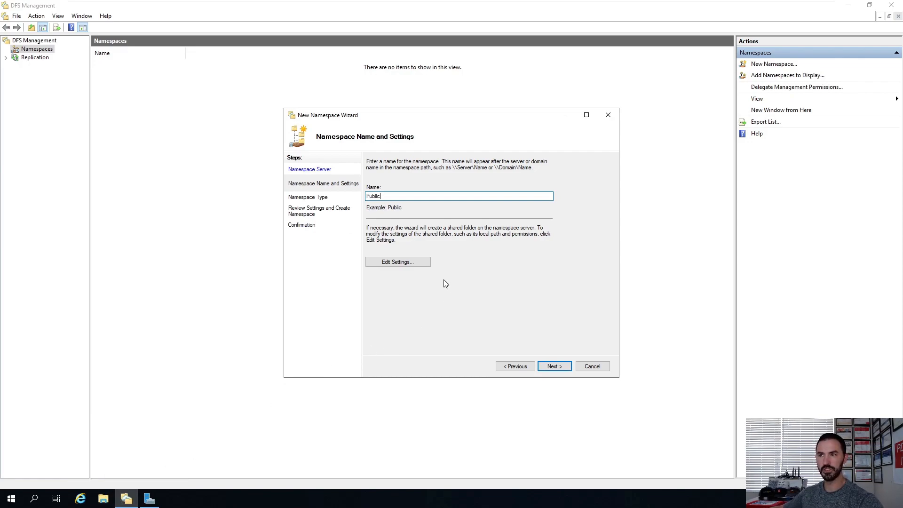
click(555, 367)
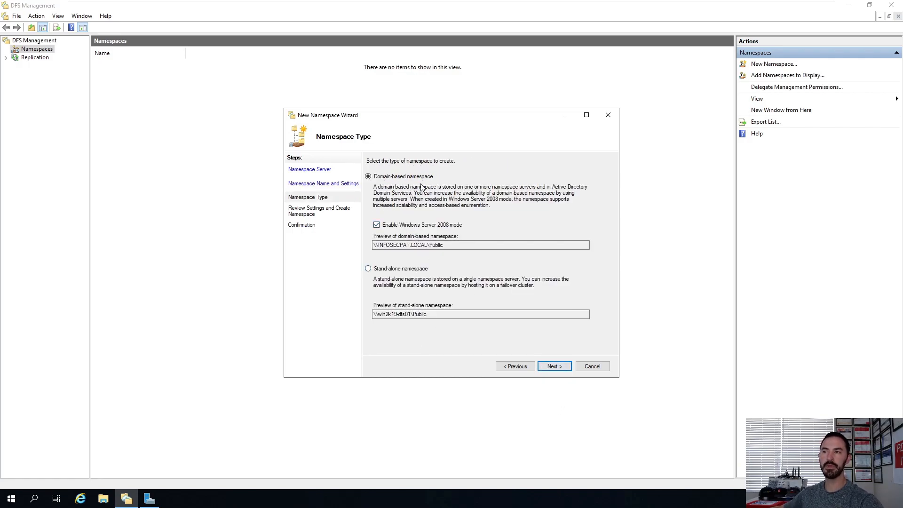
Step: Choose a domain-based namespace with Windows Server 2008 mode enabled and continue
click(414, 271)
click(400, 177)
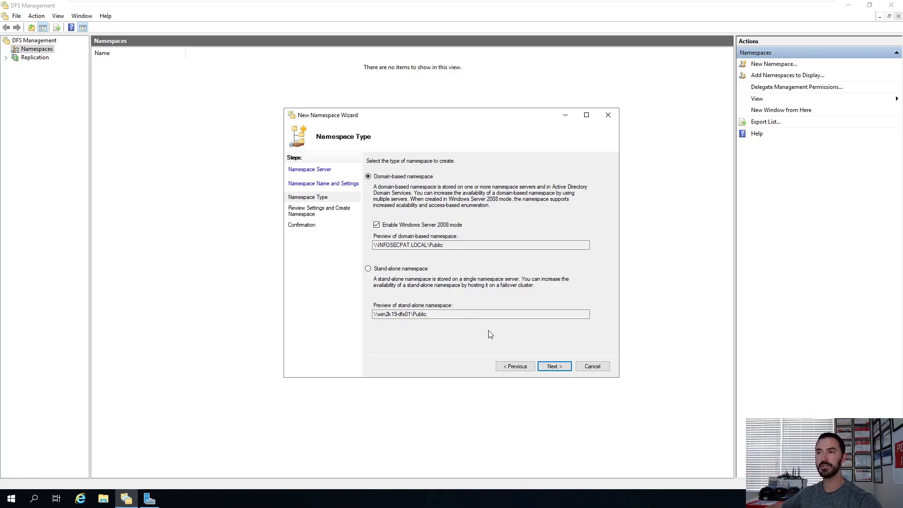
click(554, 367)
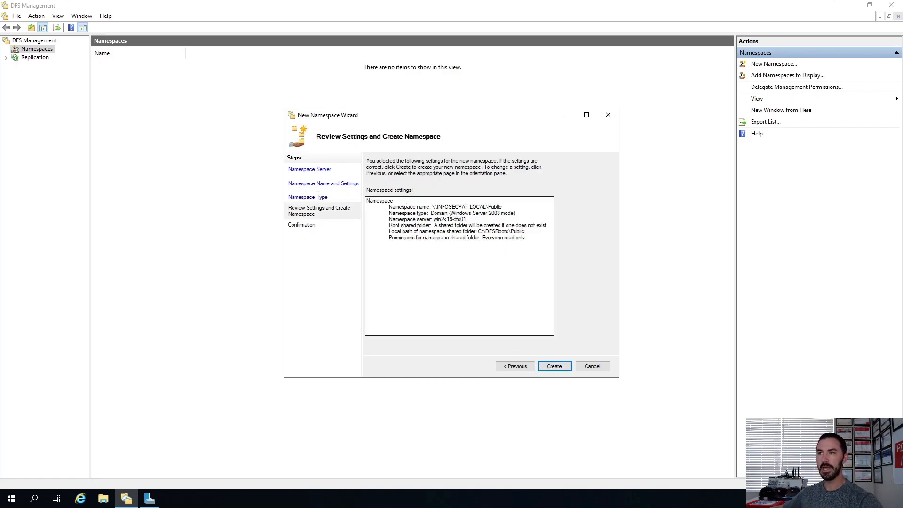
Step: Review the namespace settings, create the namespace, and close the wizard
drag(389, 207, 525, 237)
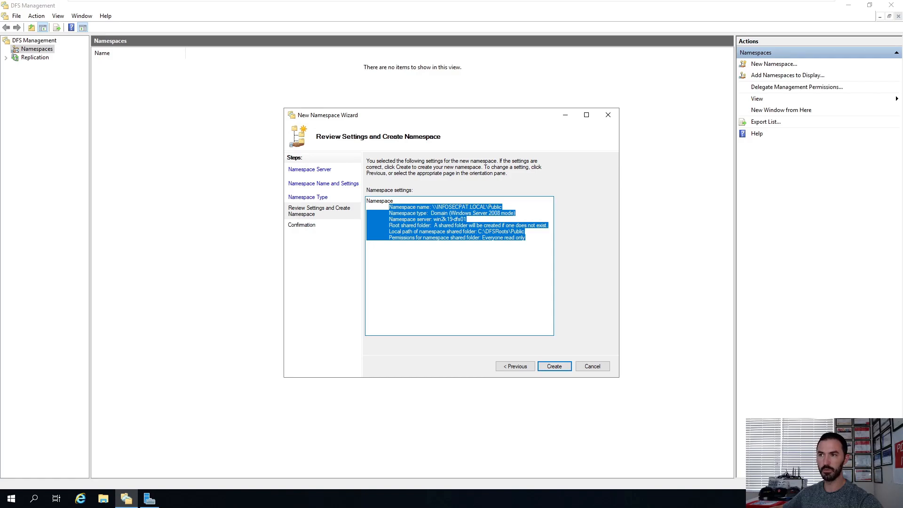
click(508, 291)
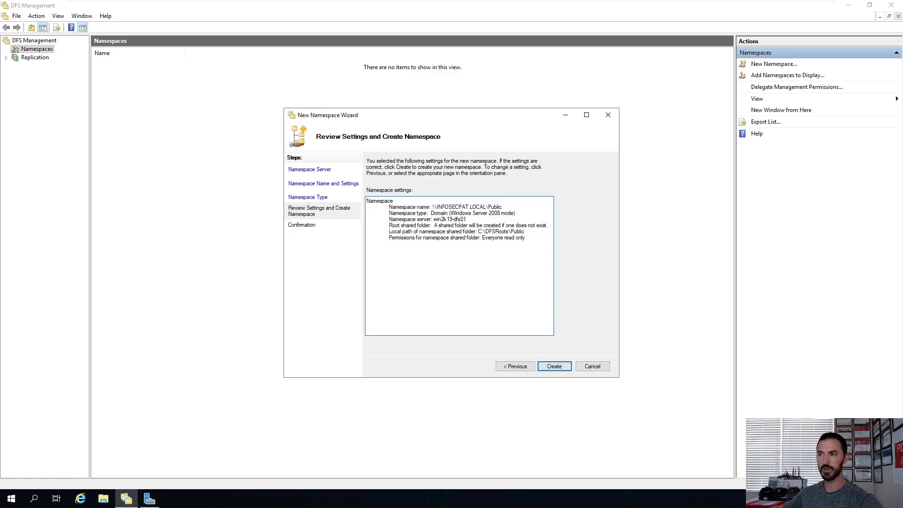
click(554, 371)
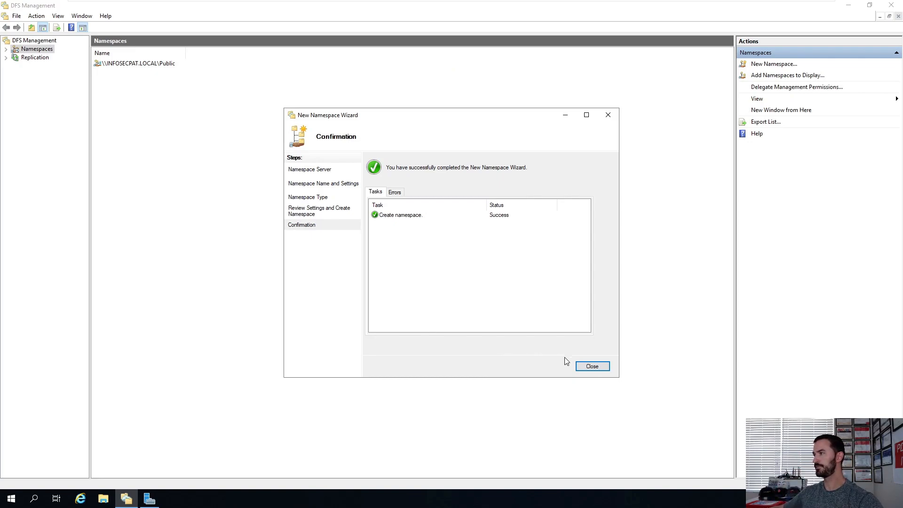
click(604, 370)
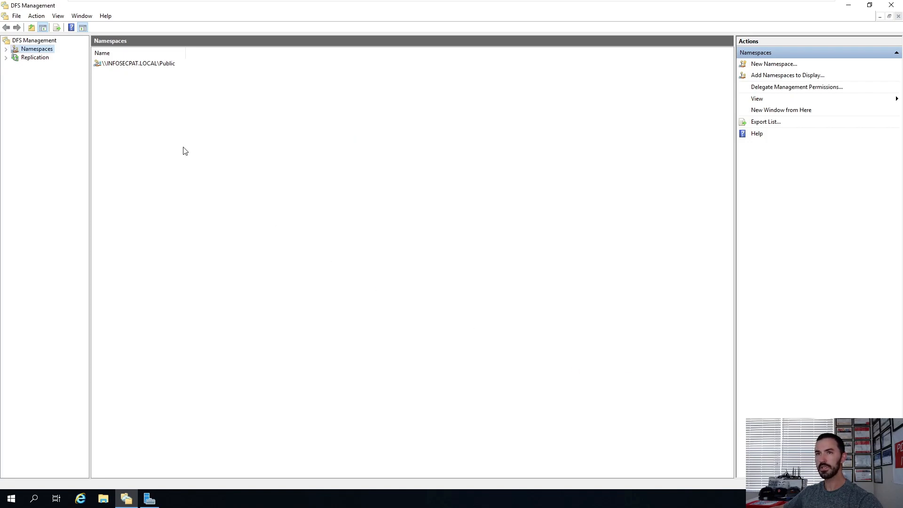
Step: Open the \\INFOSECPAT.LOCAL\Public namespace and inspect its namespace servers
click(6, 49)
click(56, 56)
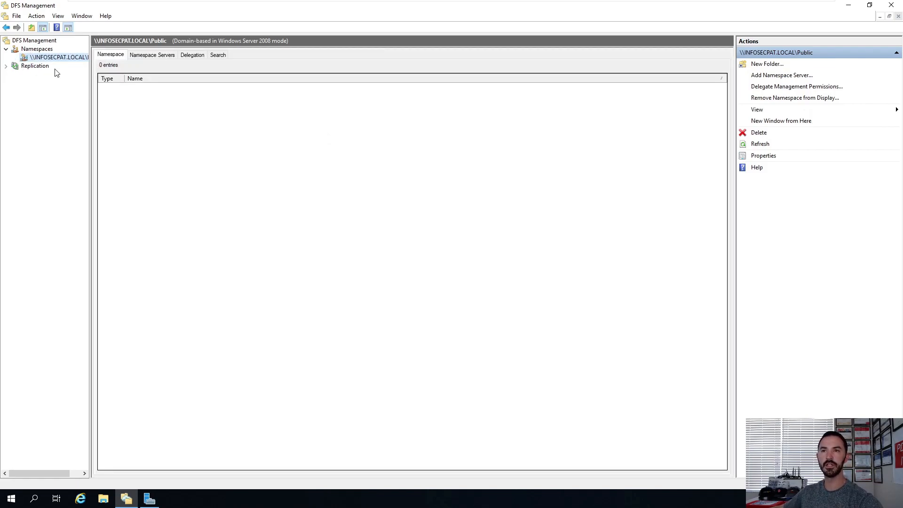
click(150, 55)
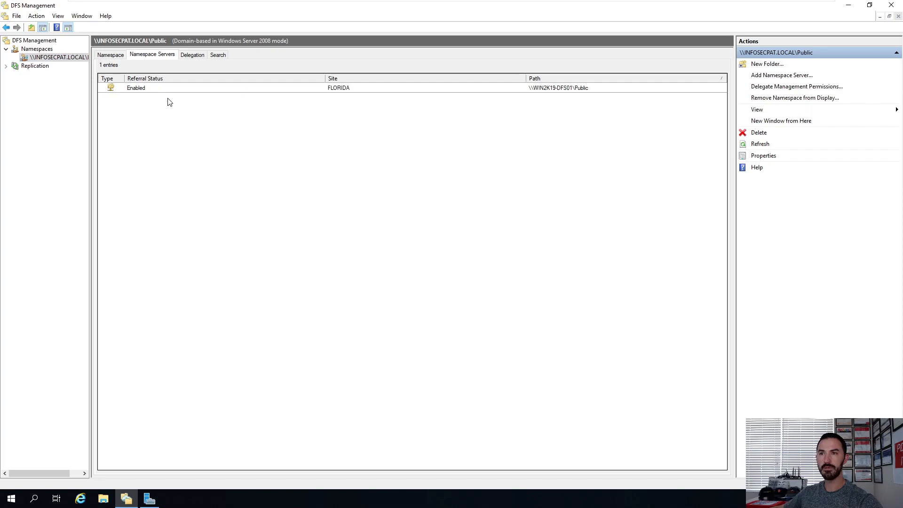
click(588, 88)
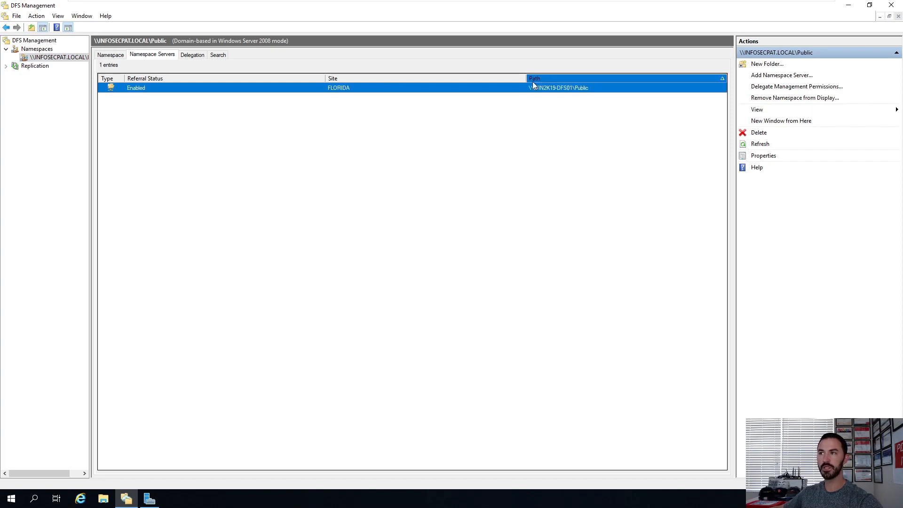
click(522, 123)
Step: Open the share \\win2k19-dfs01\Public from the Run dialog
right_click(9, 499)
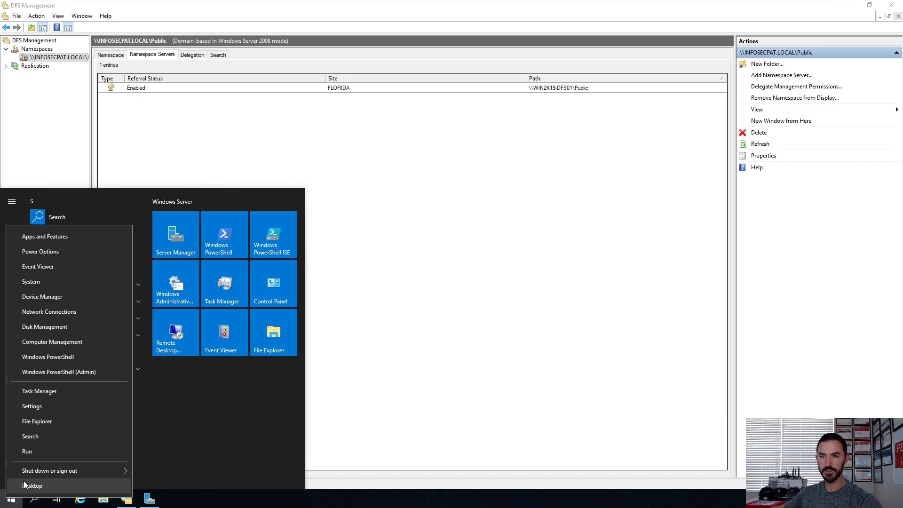
click(35, 453)
text(\\win2k19-)
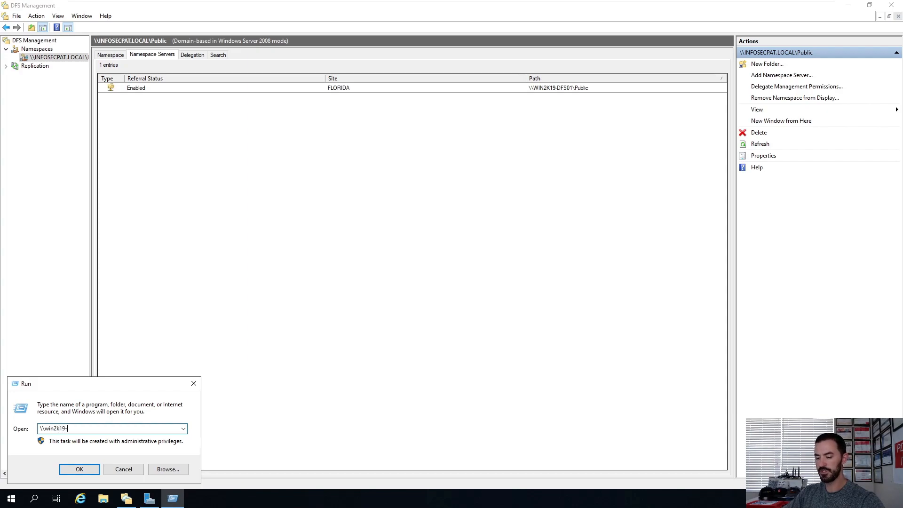
text(dfs01)
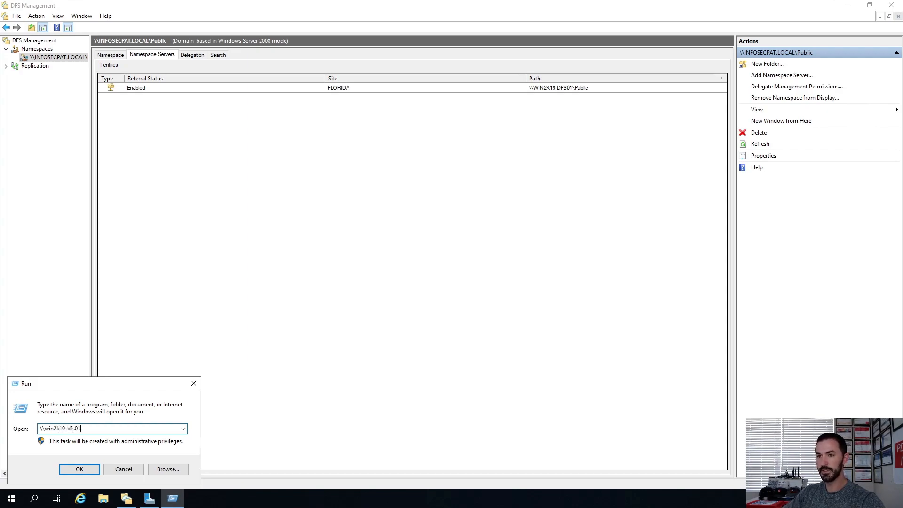
text(\p)
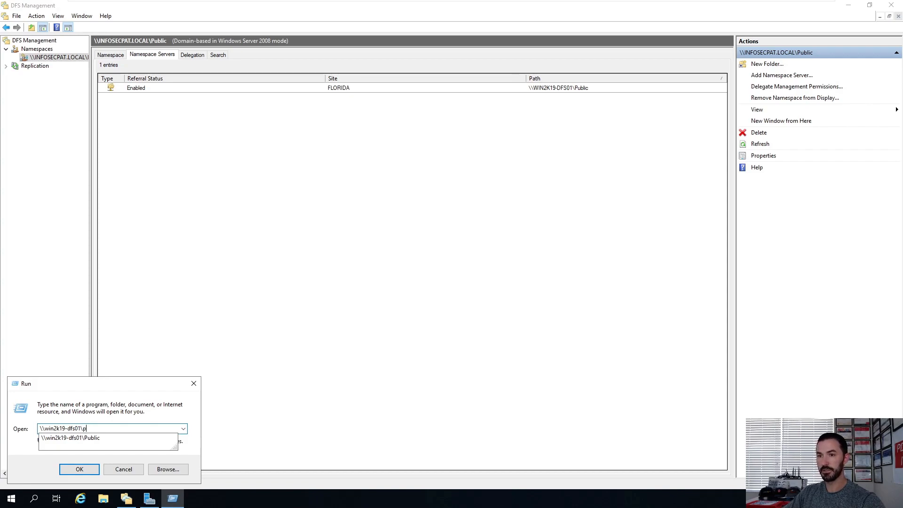
key(Down)
key(Return)
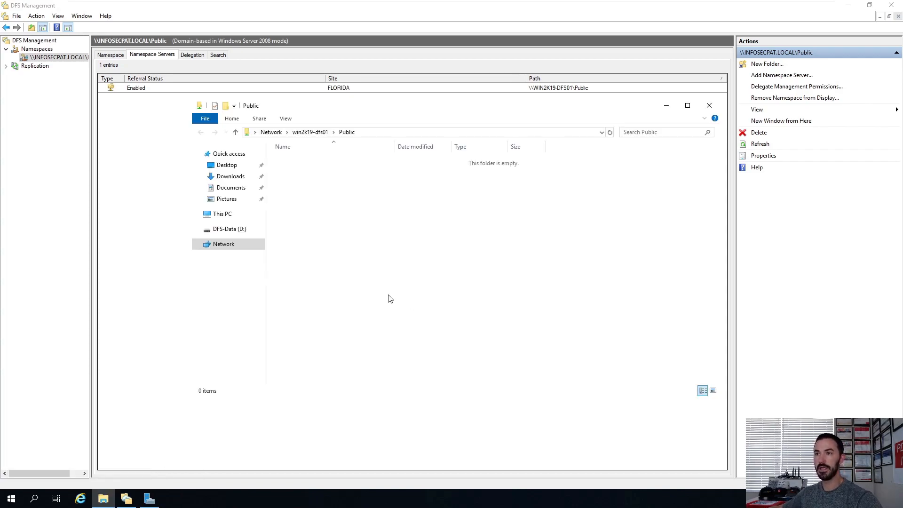
Step: Copy the share path \\win2k19-dfs01\Public from the Explorer address bar
click(423, 134)
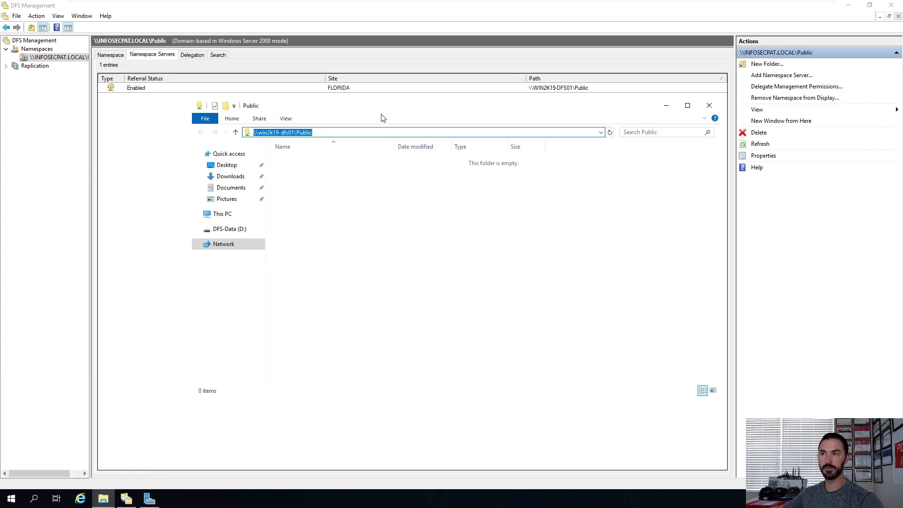
click(378, 209)
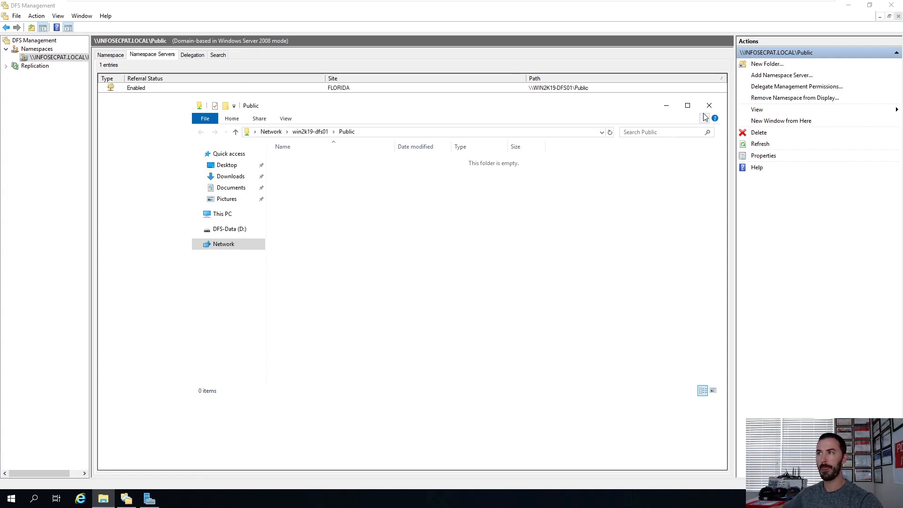
click(387, 134)
right_click(304, 132)
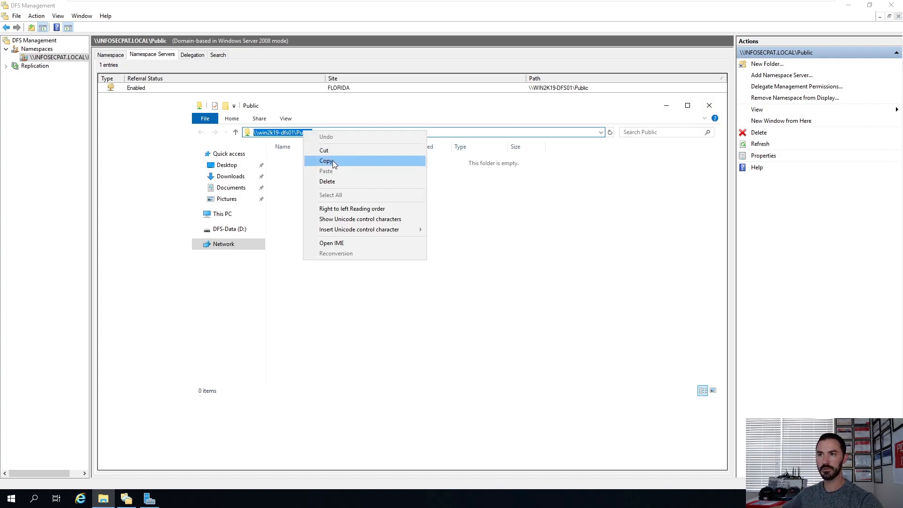
click(333, 160)
Step: Switch to the Win10-Client01 machine and open the copied share path in File Explorer
mouse_move(620, 4)
click(583, 8)
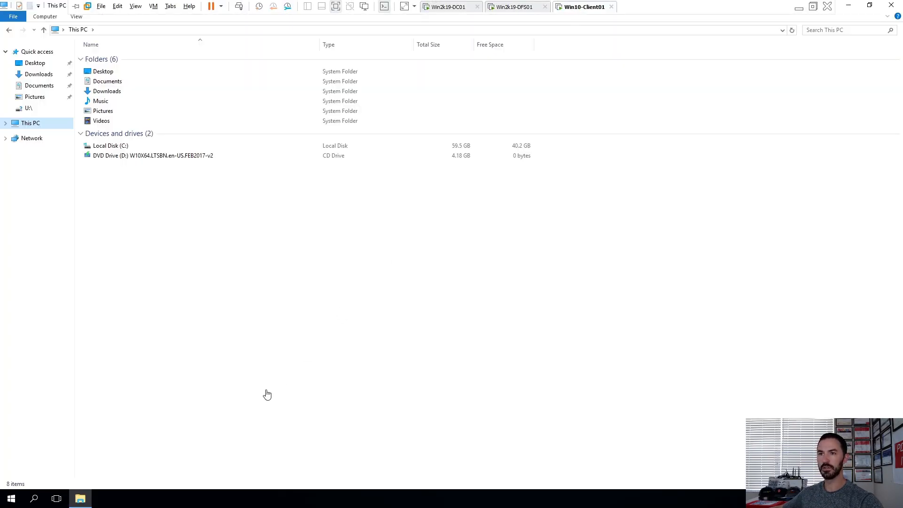
click(242, 30)
key(ctrl+v)
key(Return)
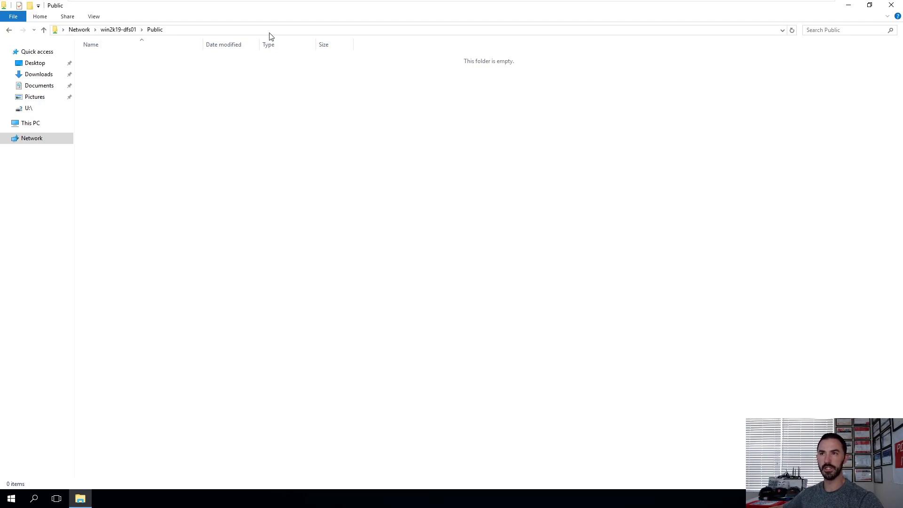
Step: Switch back to the Win2k19-DFS01 server and minimize the File Explorer window
mouse_move(549, 2)
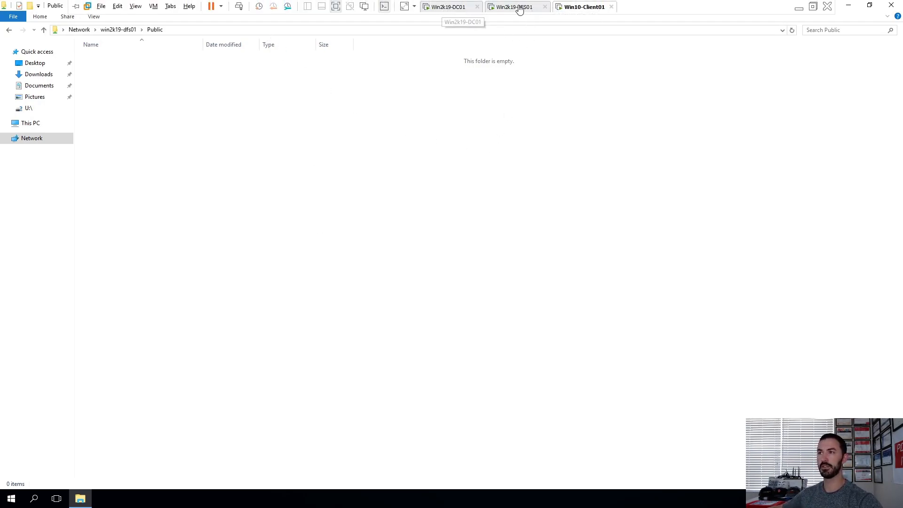
click(519, 9)
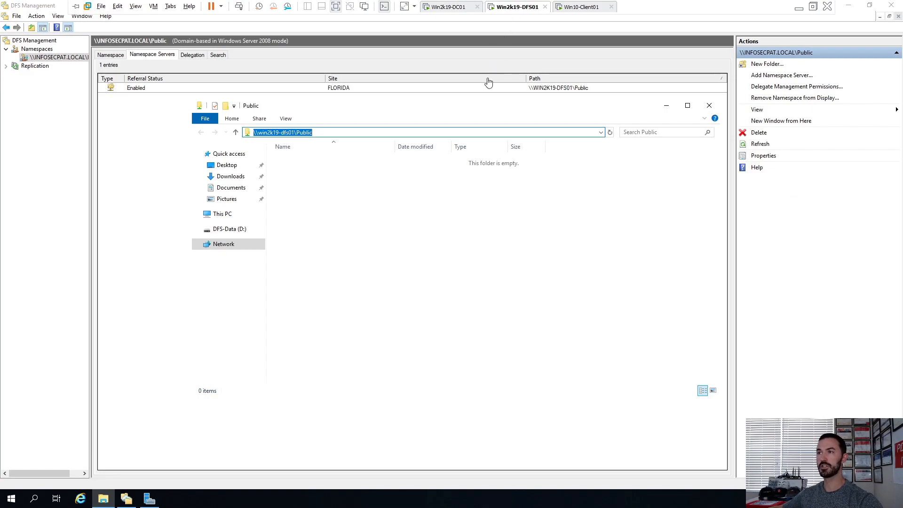
click(668, 108)
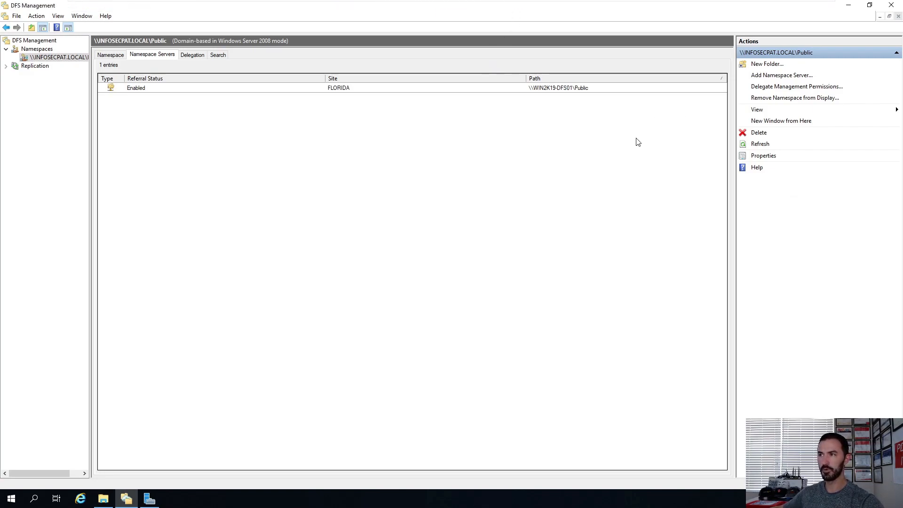
Step: Start a new folder in the Public namespace and name it FL
right_click(55, 63)
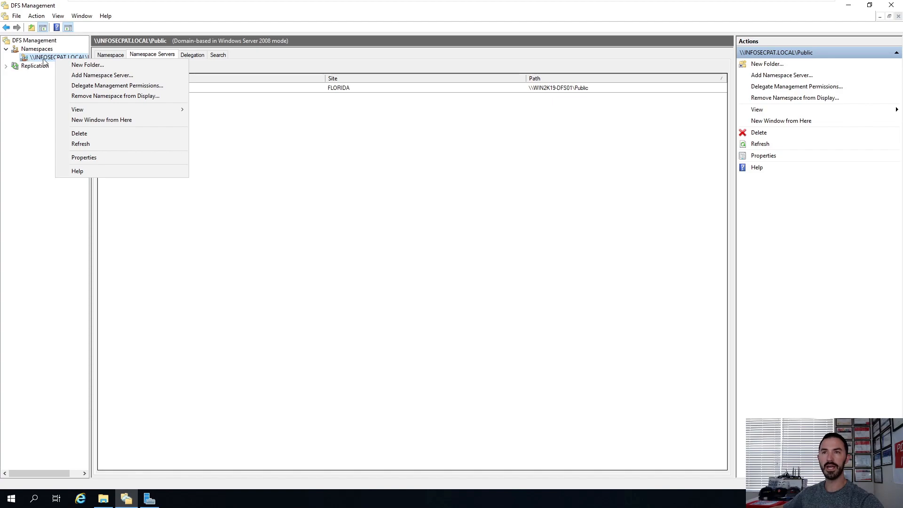
click(70, 64)
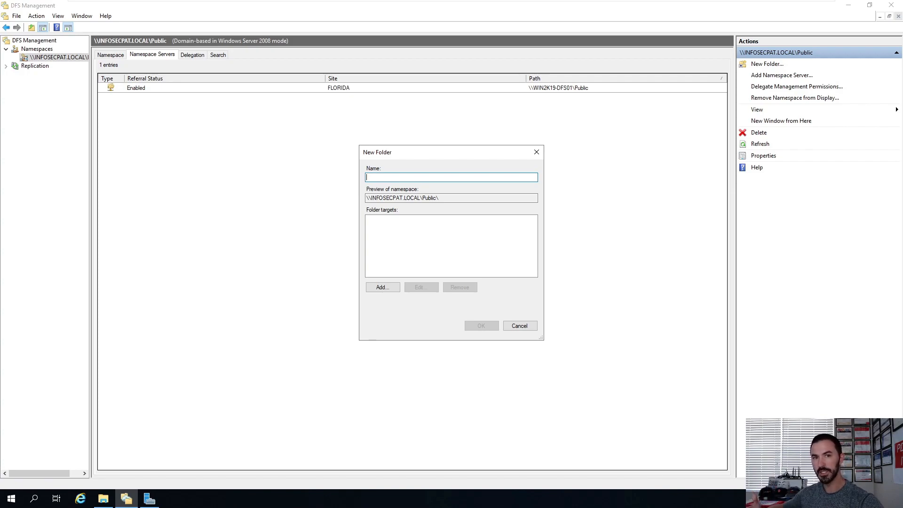
text(Publ)
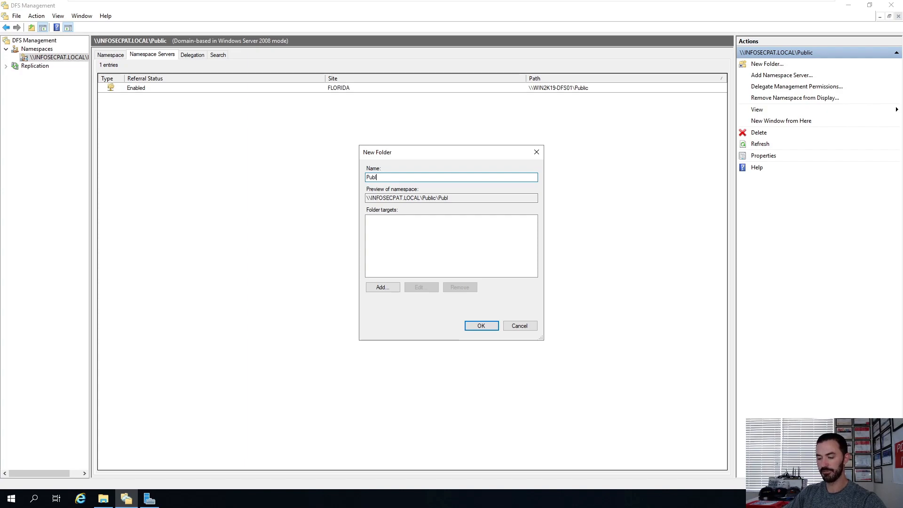
text(ic)
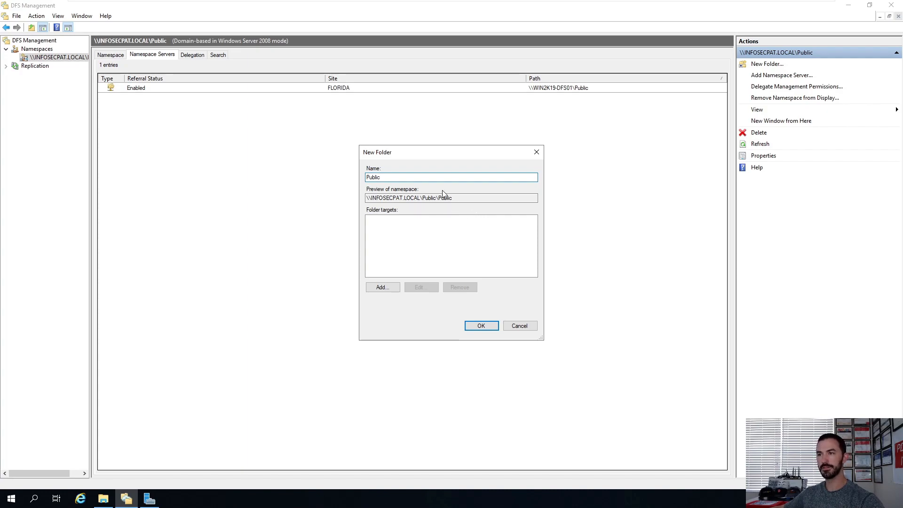
key(BackSpace)
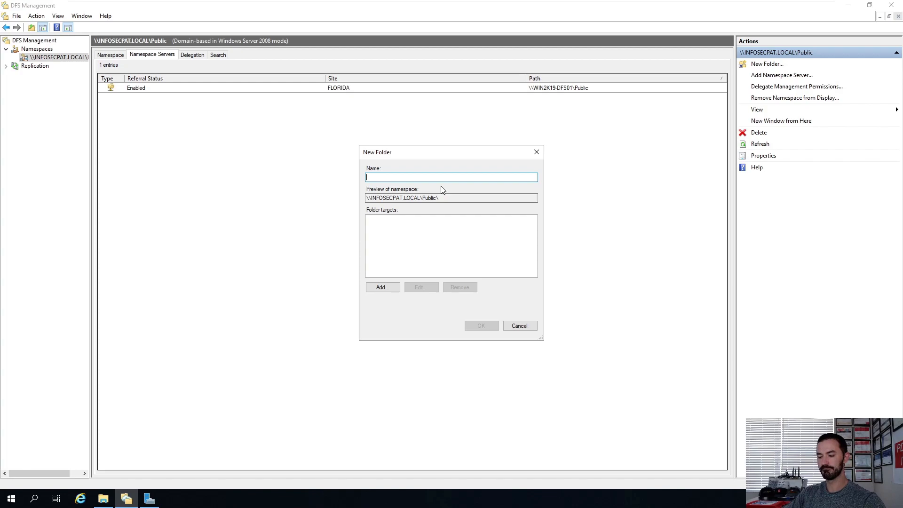
text(FL)
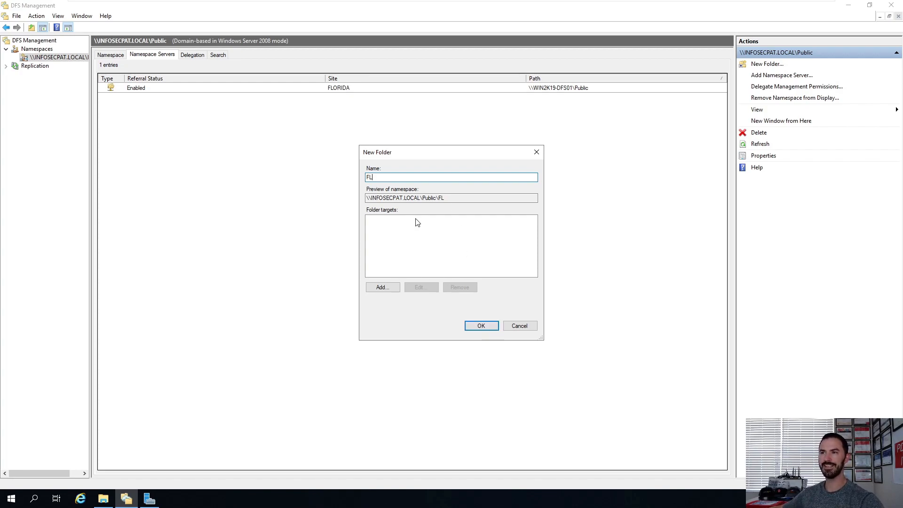
drag(536, 198, 328, 199)
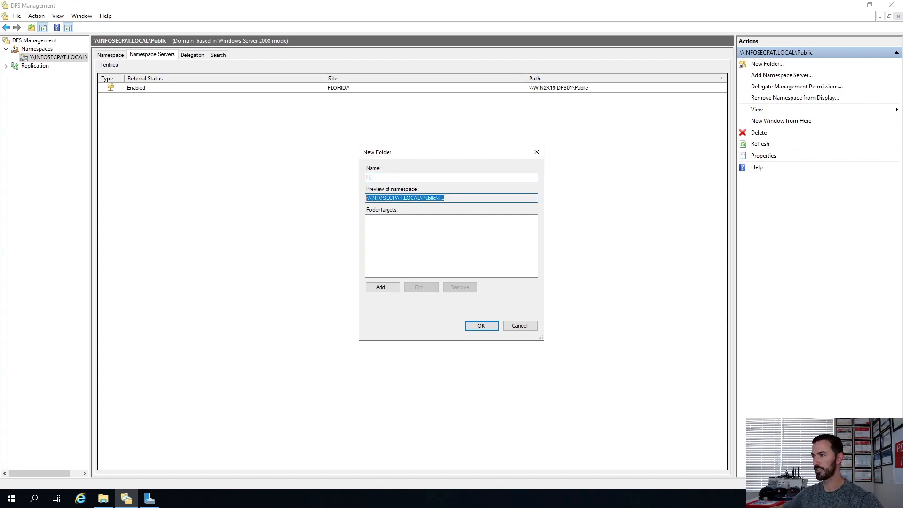
Step: Add a folder target by creating a new share named Public on local path d:\Public with read and write permissions for all users
click(380, 288)
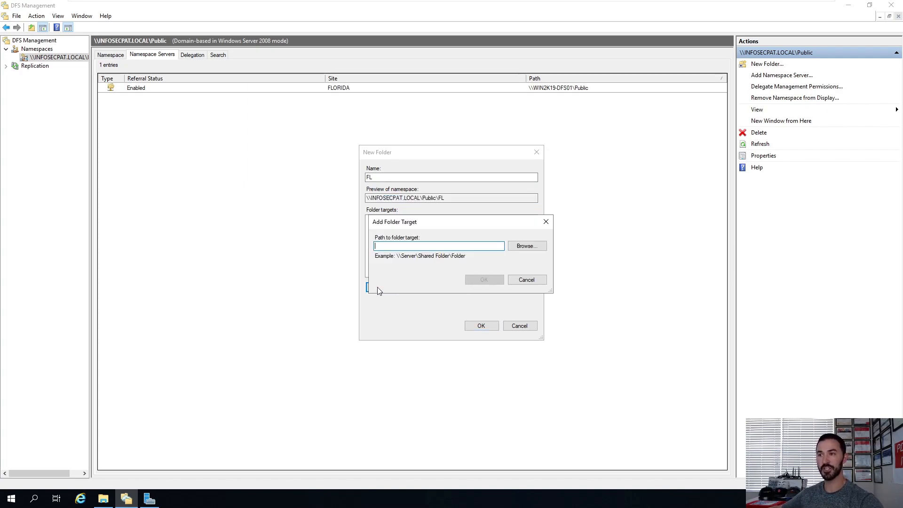
click(527, 246)
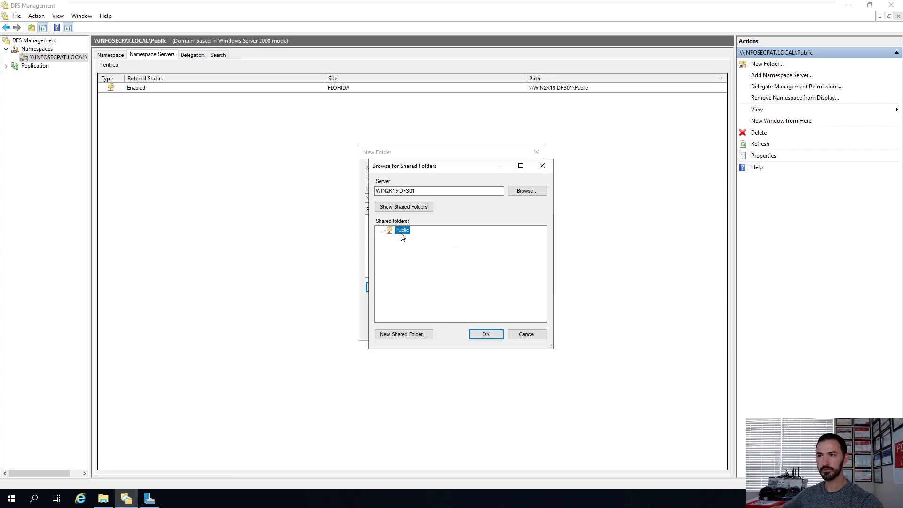
click(391, 334)
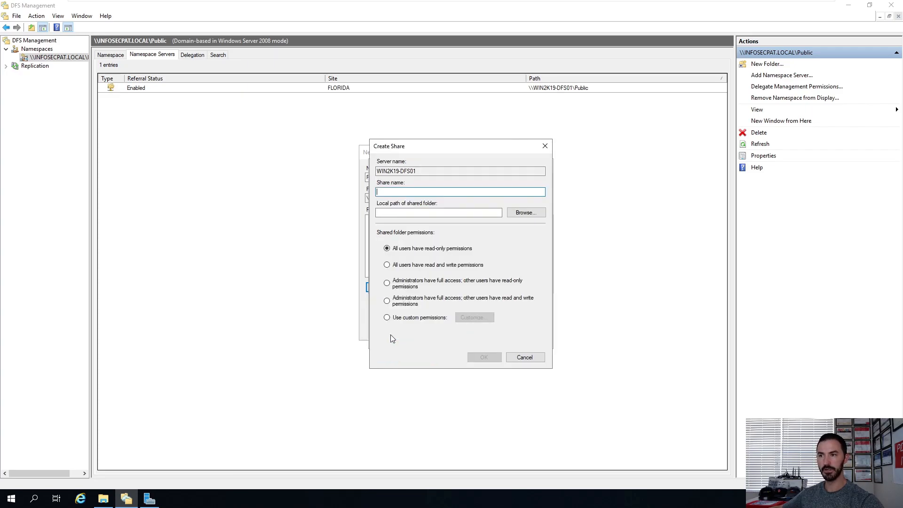
click(530, 216)
click(405, 233)
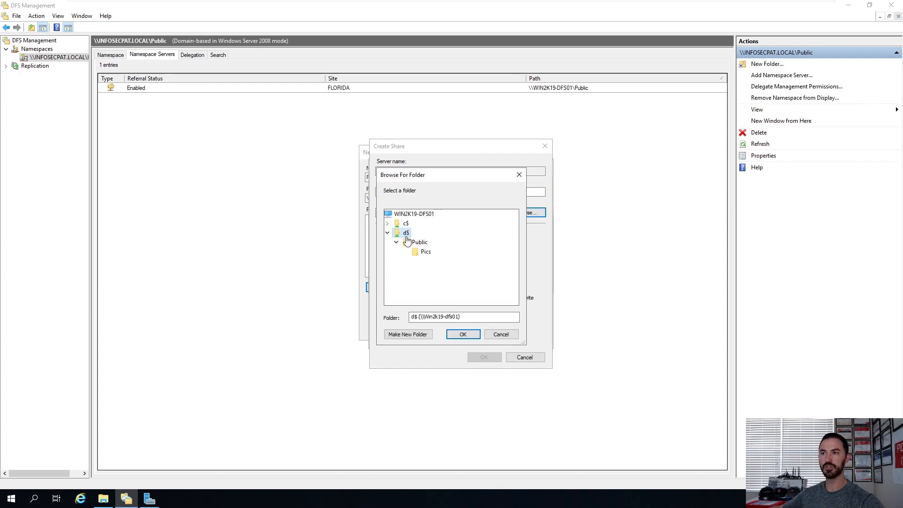
click(425, 245)
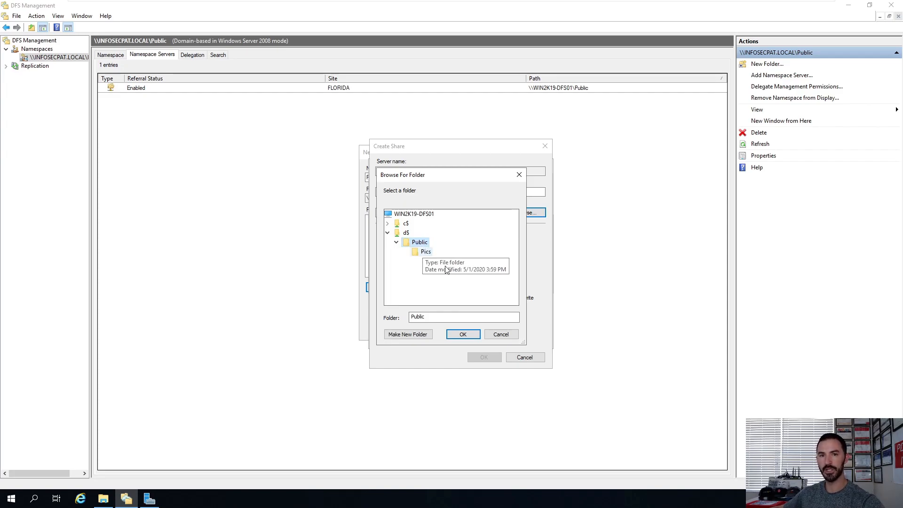
click(462, 336)
click(408, 192)
text(Public)
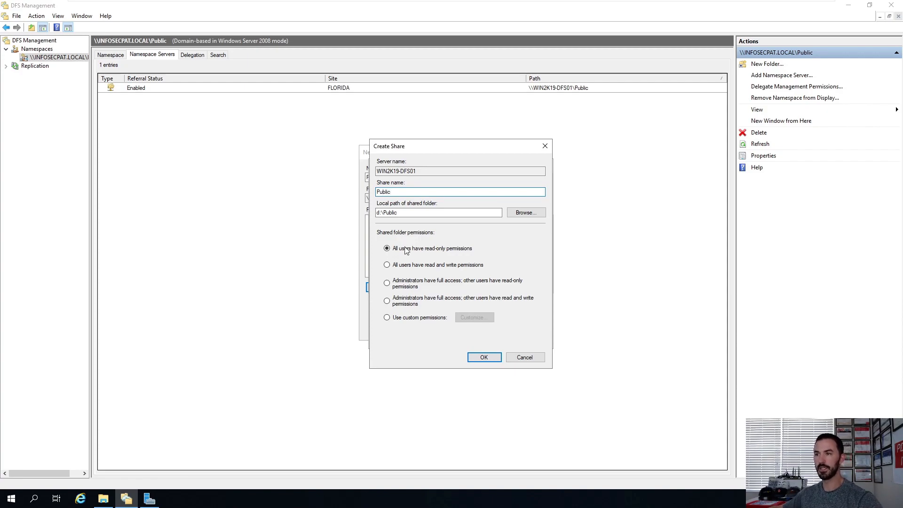
click(405, 266)
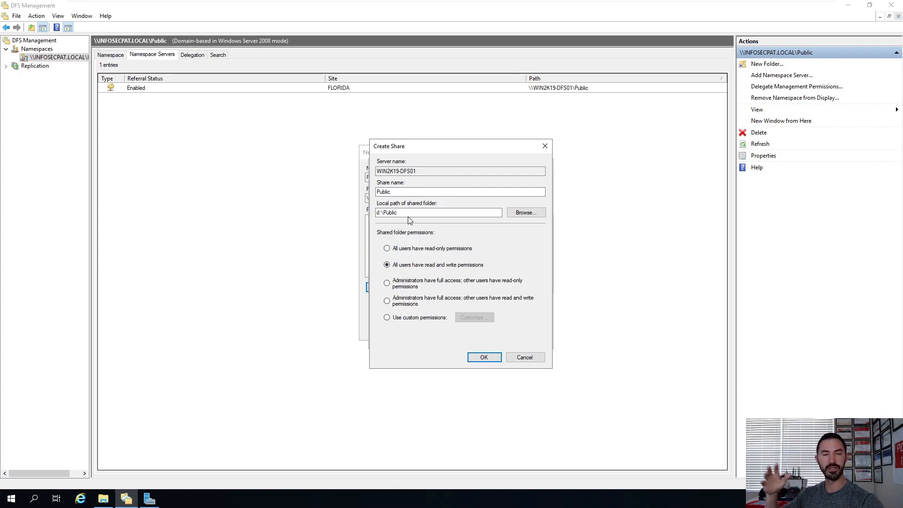
Step: Try to create the share, then review the error details and close the progress window
click(480, 361)
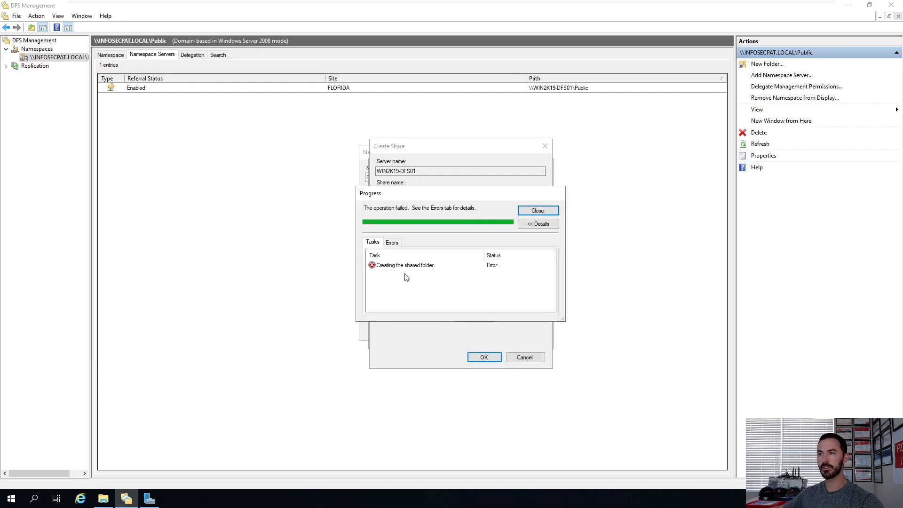
click(427, 266)
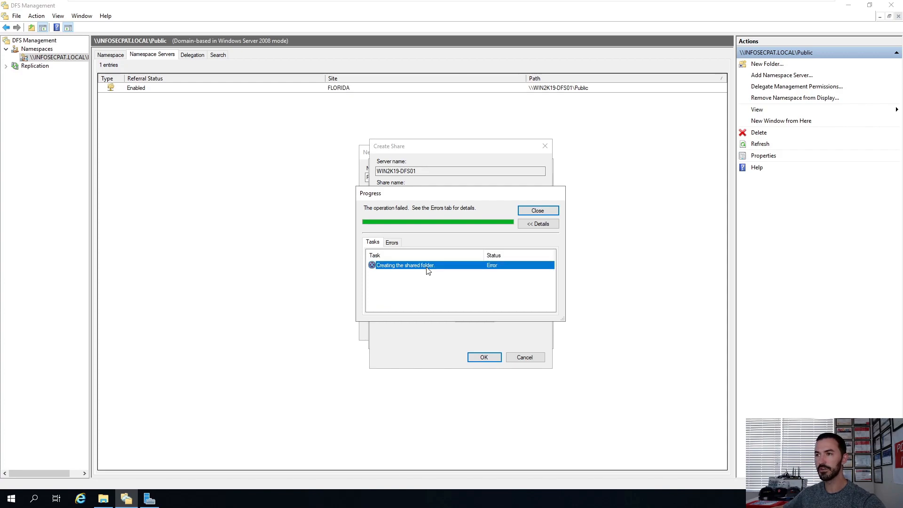
click(394, 243)
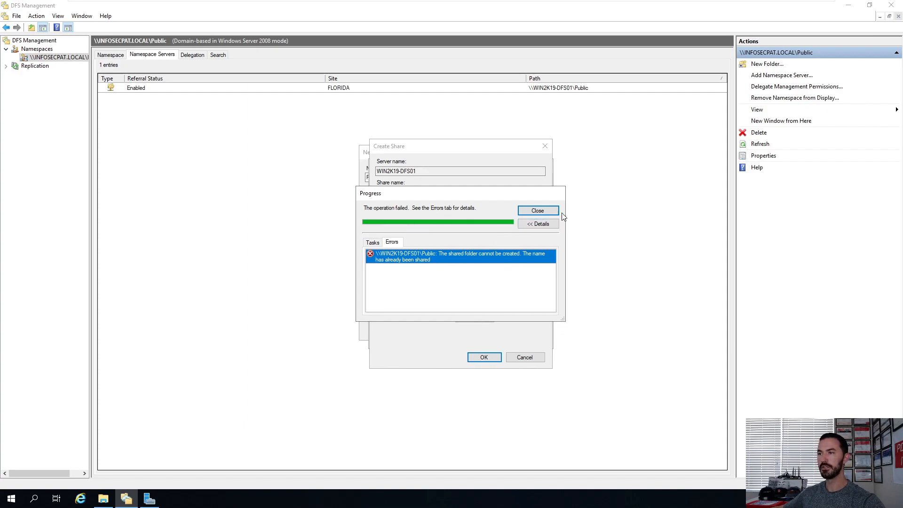
click(538, 226)
click(541, 212)
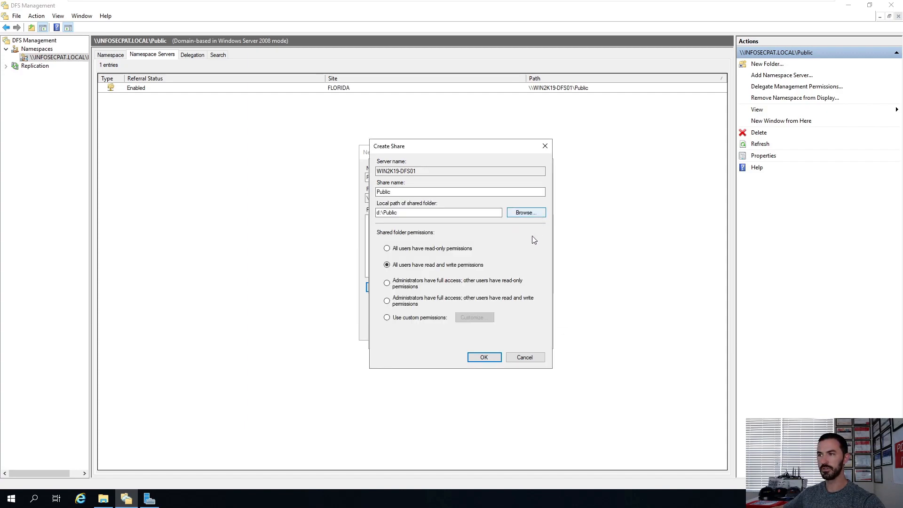
Step: Change the share name to Public-FL and create the share
click(396, 192)
drag(397, 192, 316, 192)
click(397, 192)
text(-)
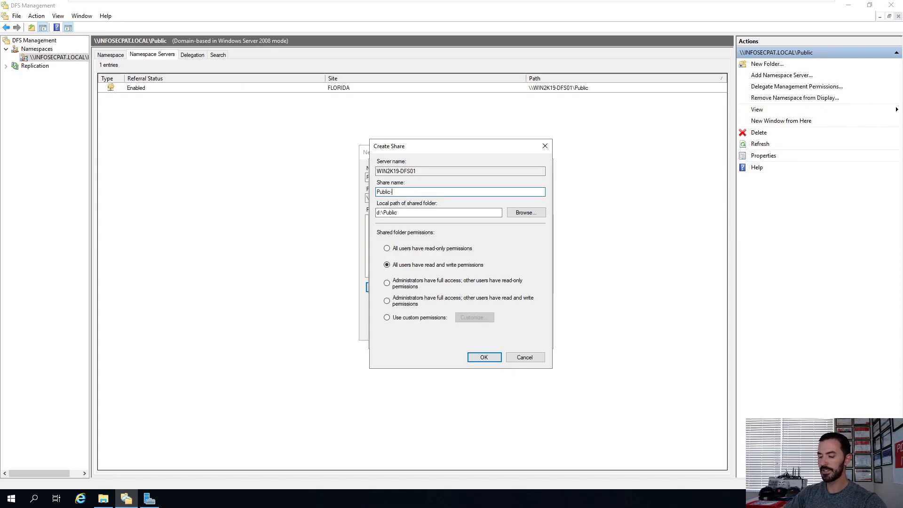
text(FL)
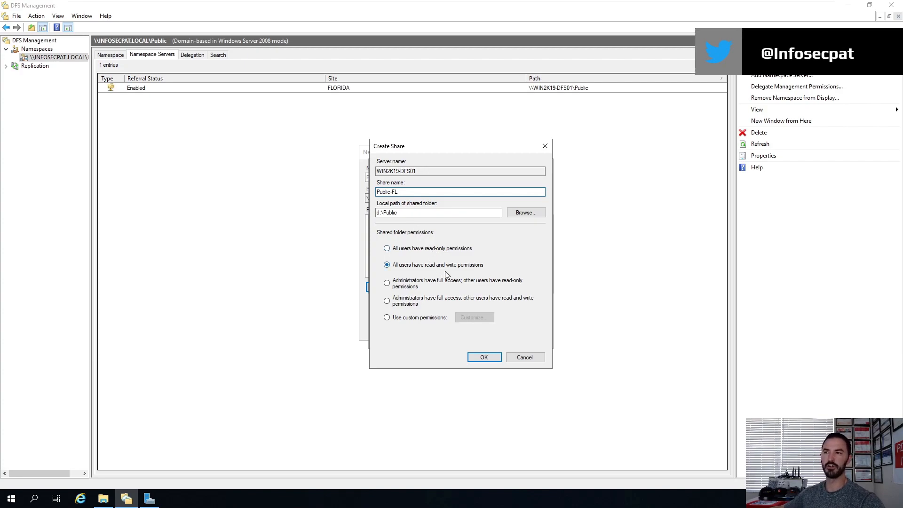
click(484, 357)
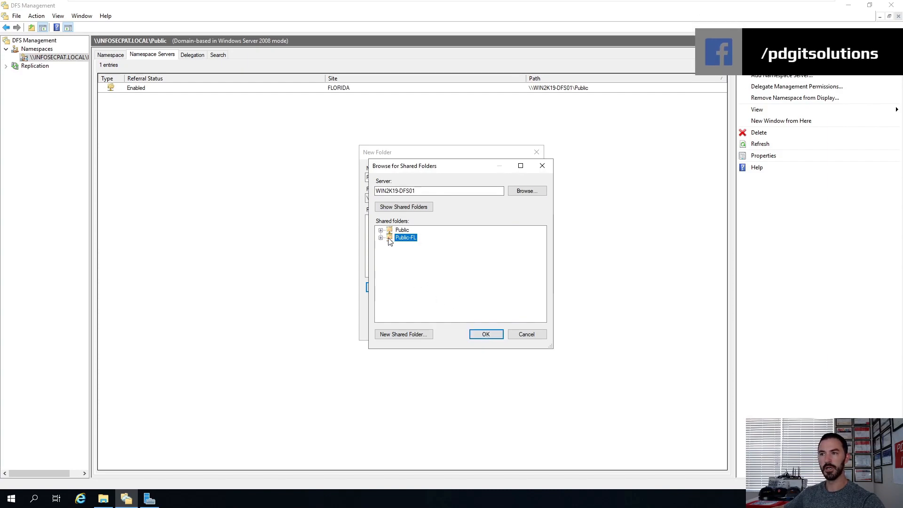
Step: Use \\WIN2K19-DFS01\Public-FL as the folder target and finish creating the FL folder
click(483, 335)
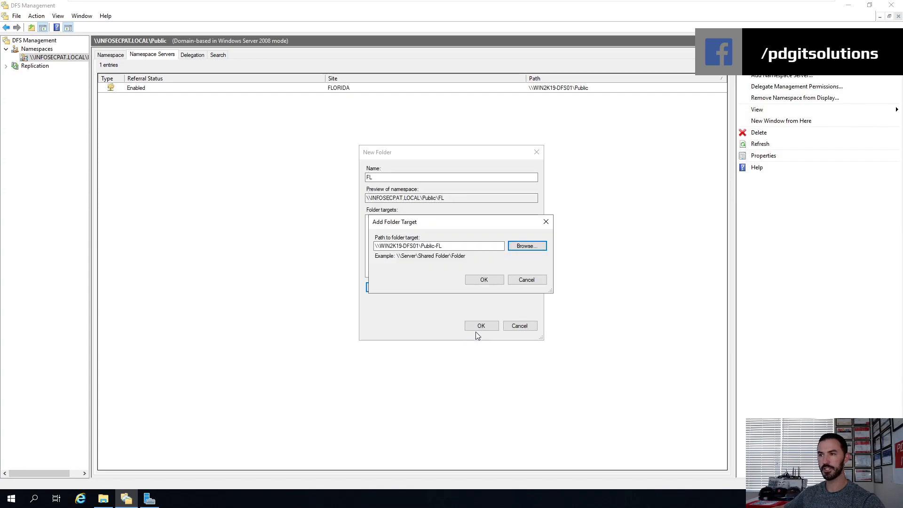
drag(458, 247, 301, 244)
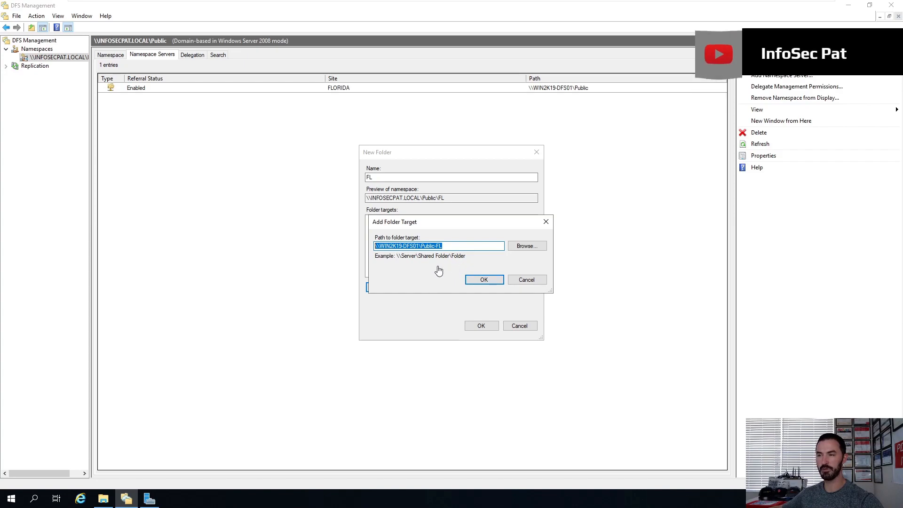
click(476, 281)
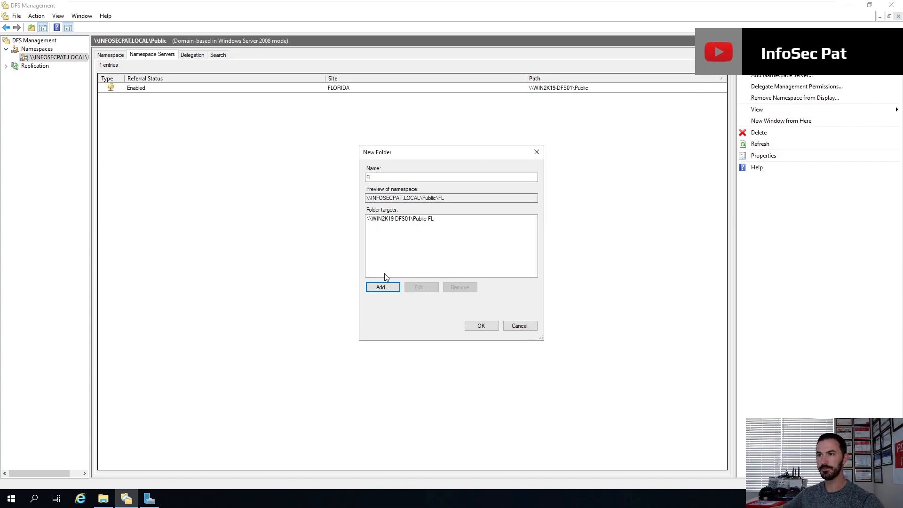
click(476, 329)
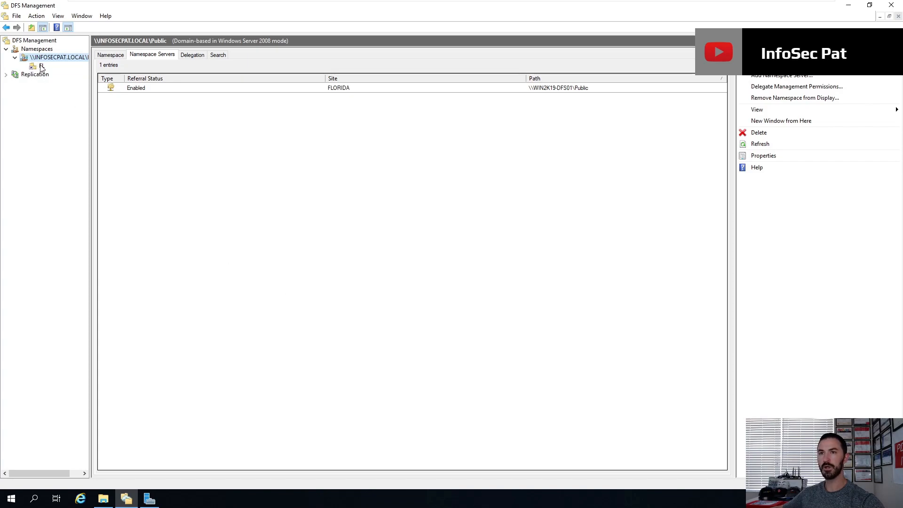
Step: Open the FL folder's properties and review its Referrals and Advanced tabs
click(41, 66)
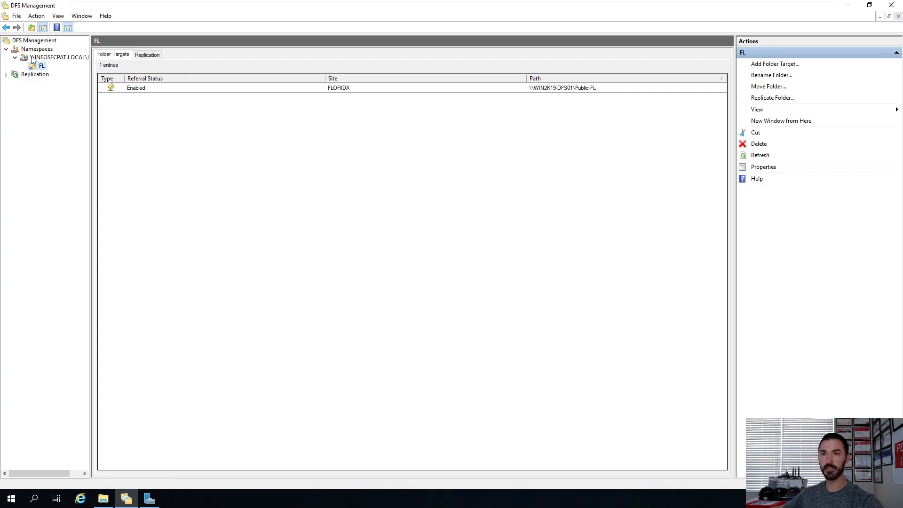
right_click(45, 70)
click(89, 176)
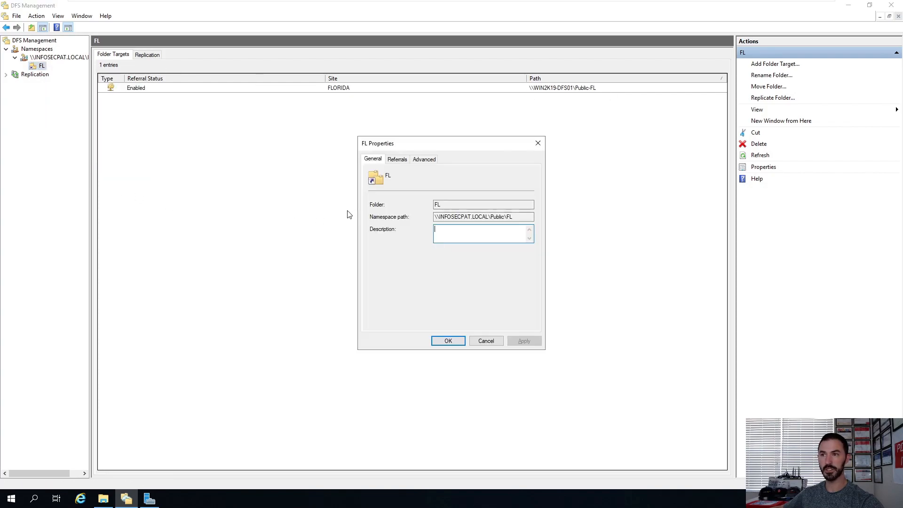
click(397, 159)
click(424, 158)
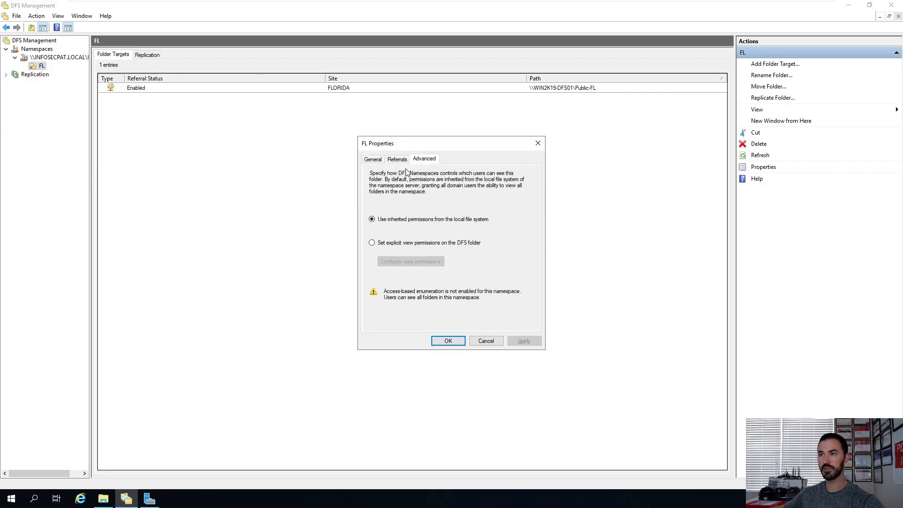
click(398, 159)
click(373, 159)
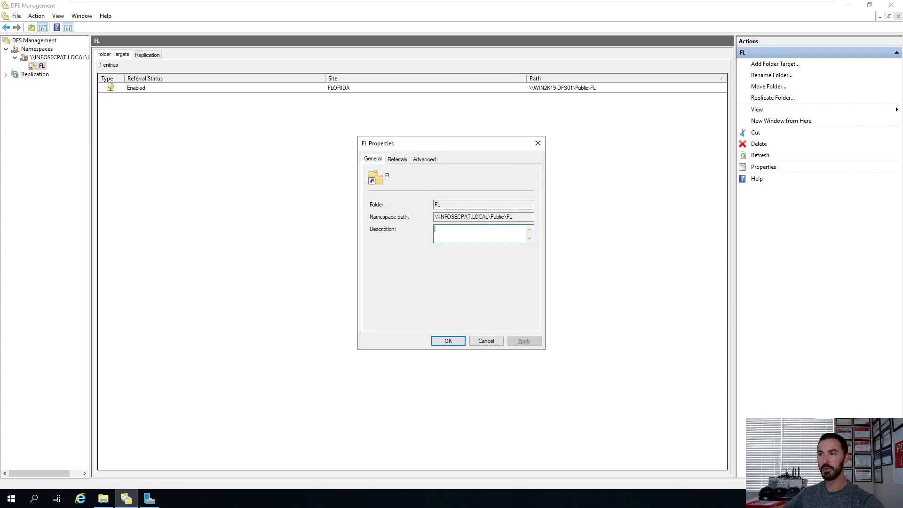
Step: Copy the FL folder's namespace path \\INFOSECPAT.LOCAL\Public\FL
key(shift+Tab)
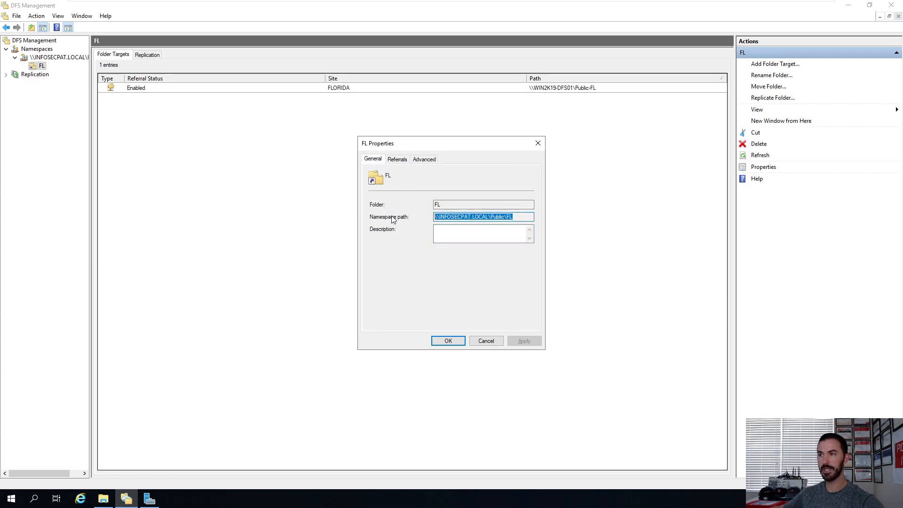
right_click(469, 218)
click(490, 246)
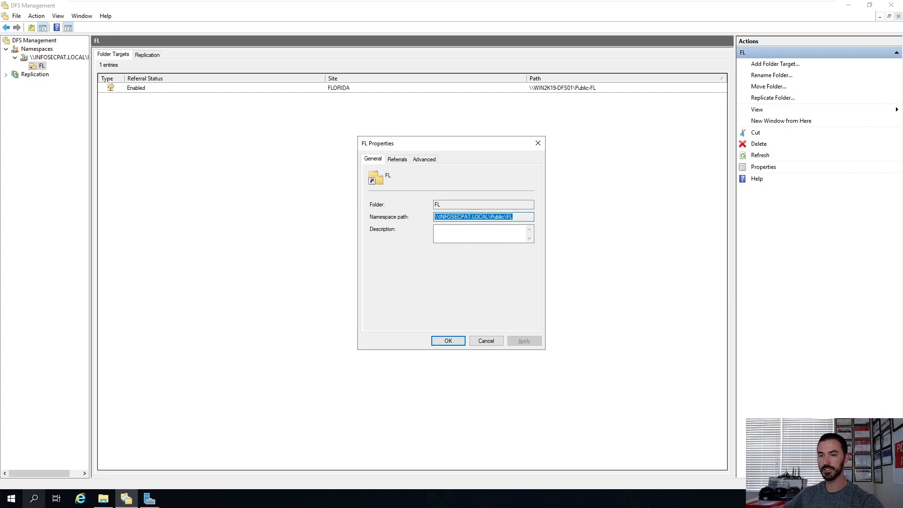
Step: Open the Run dialog and paste the namespace path \\INFOSECPAT.LOCAL\Public\FL into it
click(96, 501)
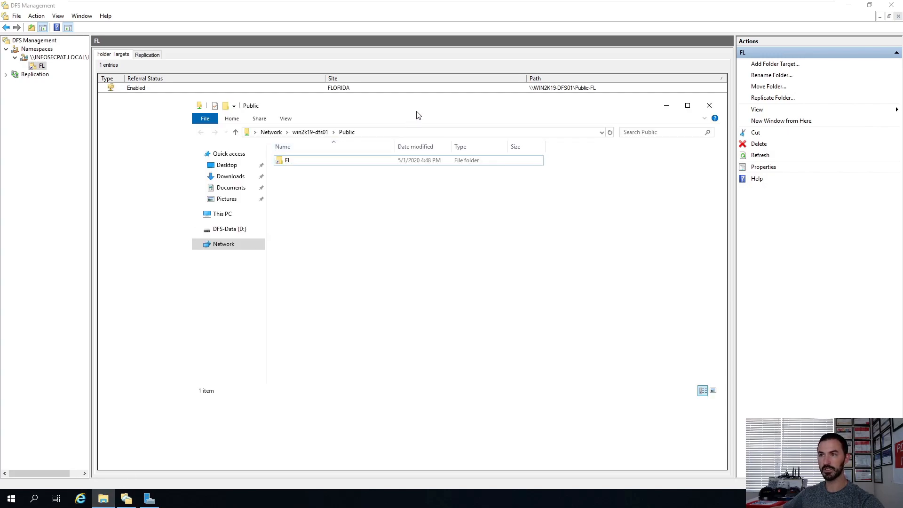
double_click(323, 114)
right_click(11, 499)
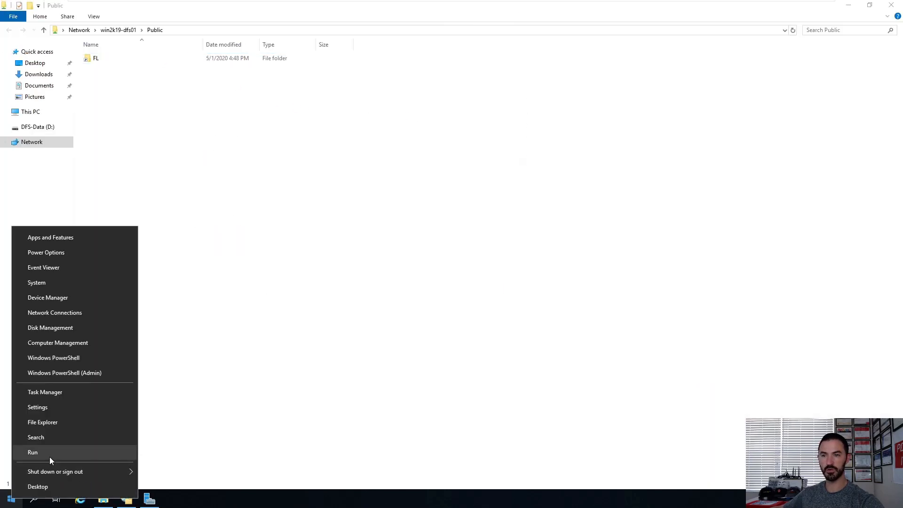
click(49, 456)
key(ctrl+v)
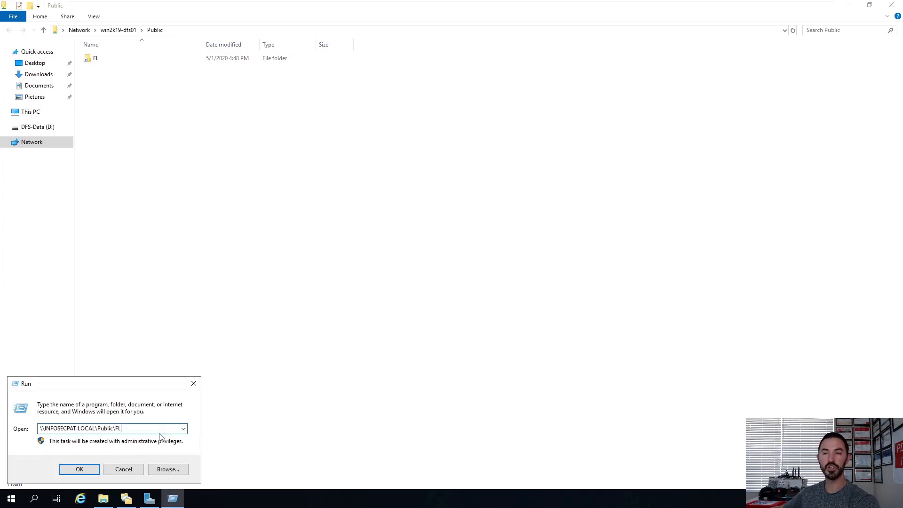
Step: Close the FL Properties dialog, minimize DFS Management, and run the pasted namespace path
click(885, 7)
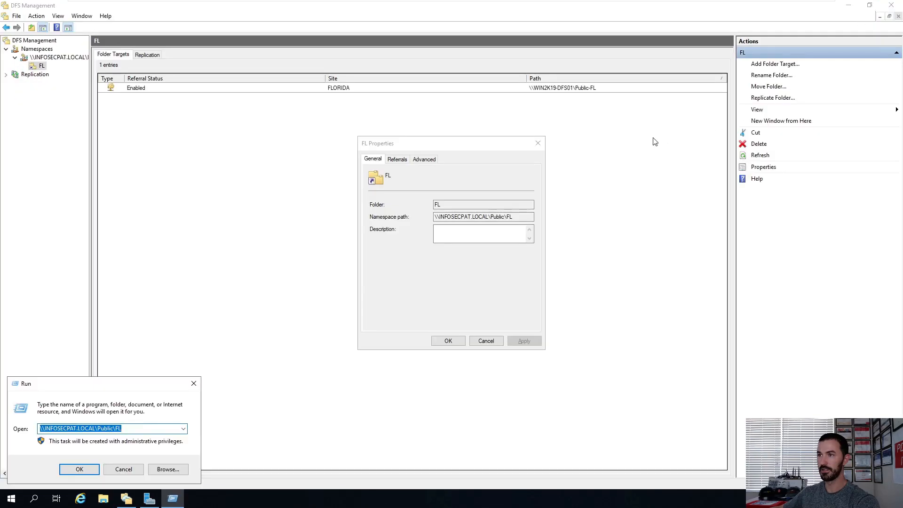
click(538, 143)
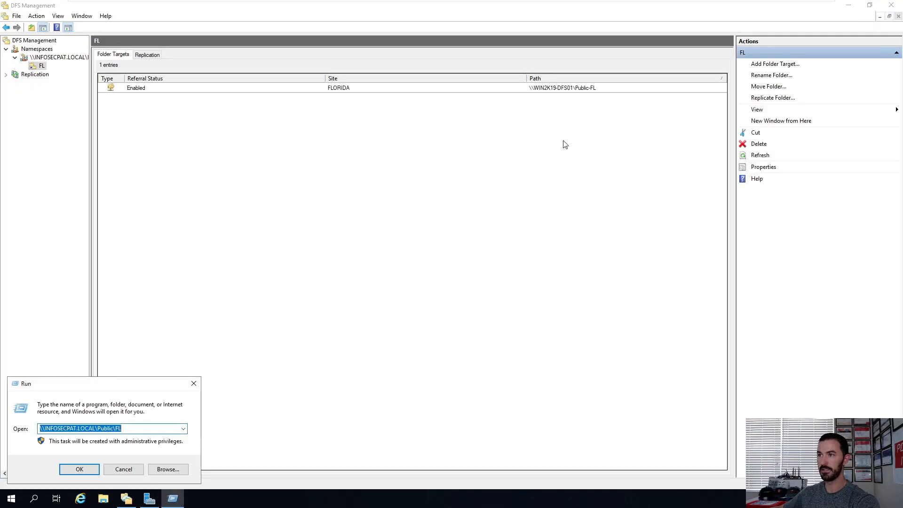
click(879, 17)
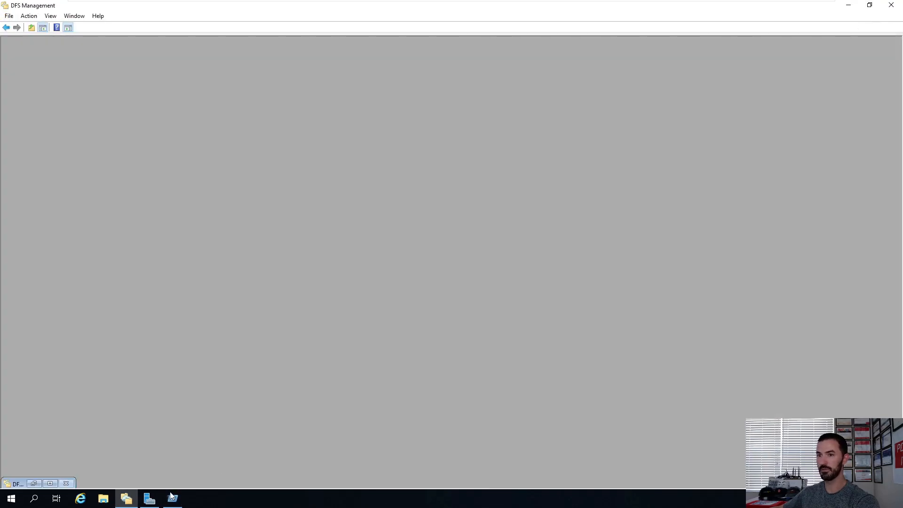
click(50, 484)
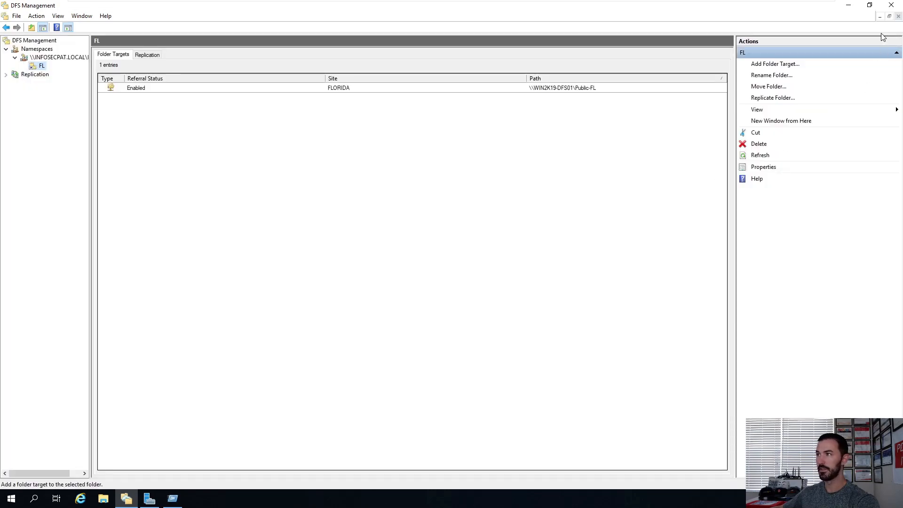
click(851, 5)
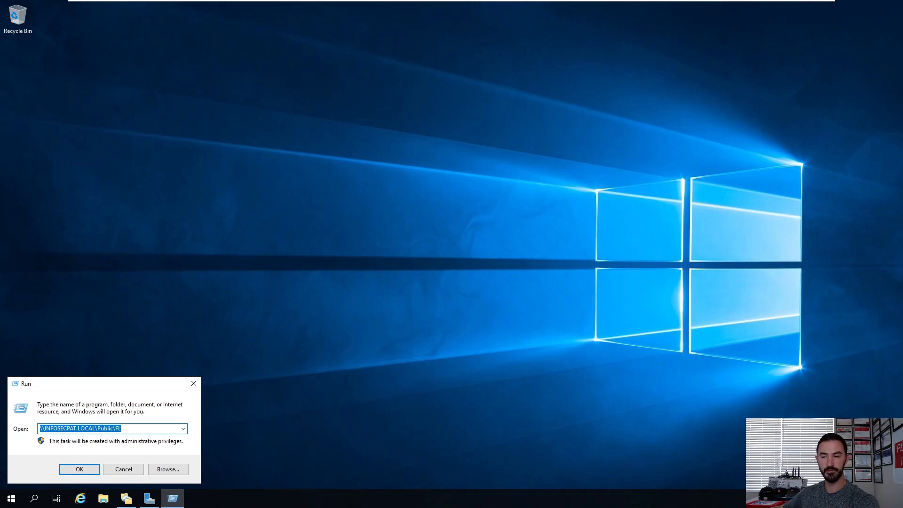
click(83, 468)
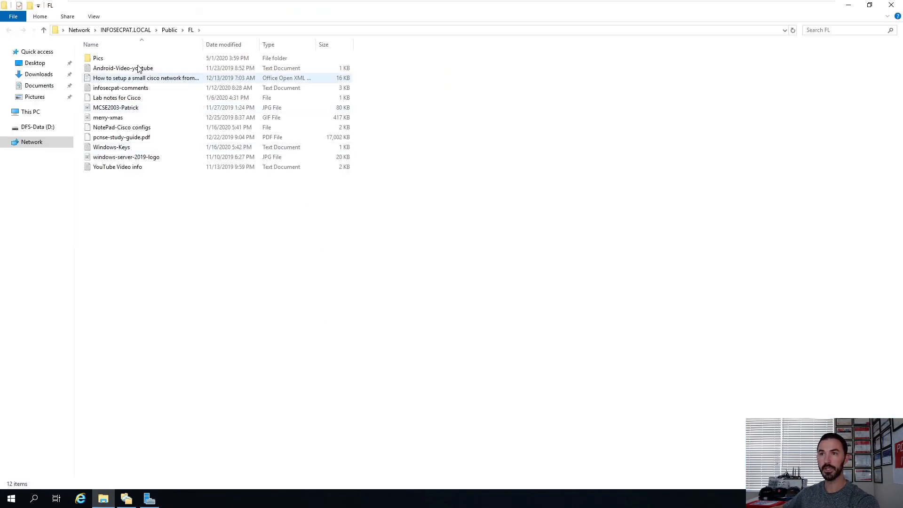
Step: Compare the namespace path with the local D:\Public folder in a second File Explorer window
click(226, 31)
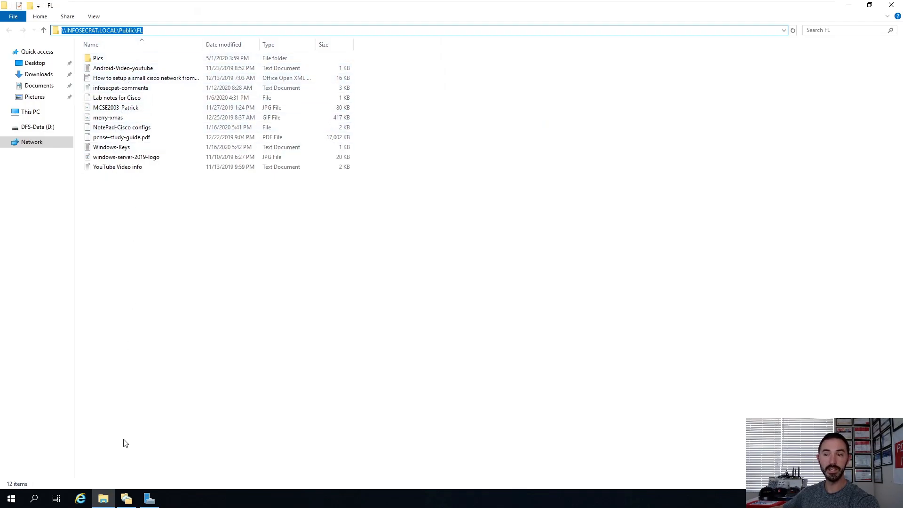
click(108, 502)
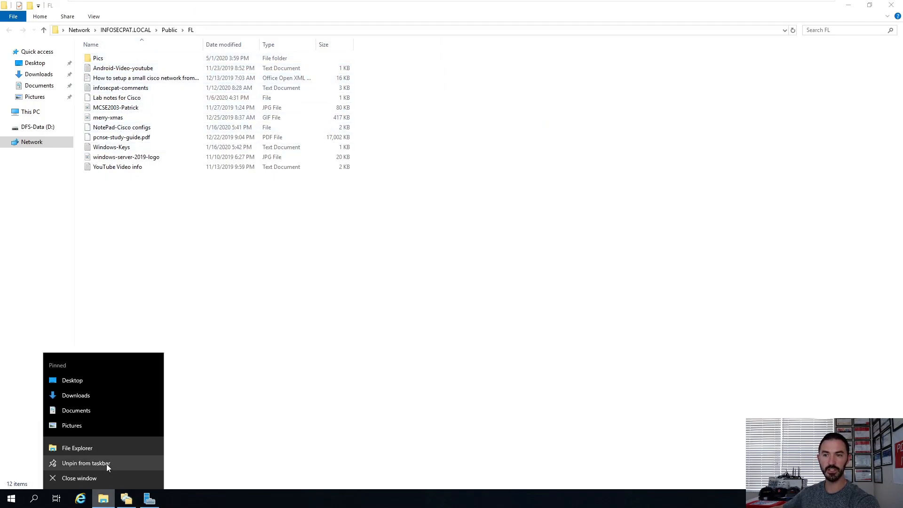
click(95, 447)
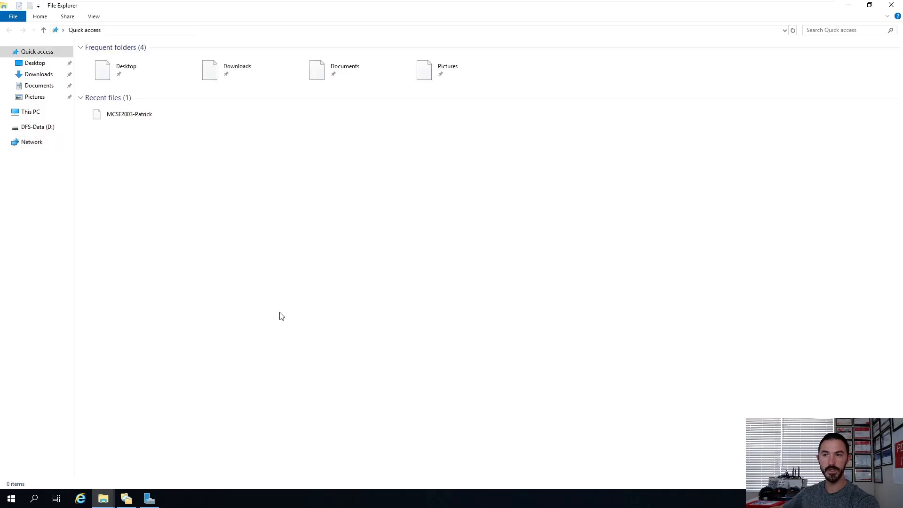
click(47, 128)
double_click(120, 62)
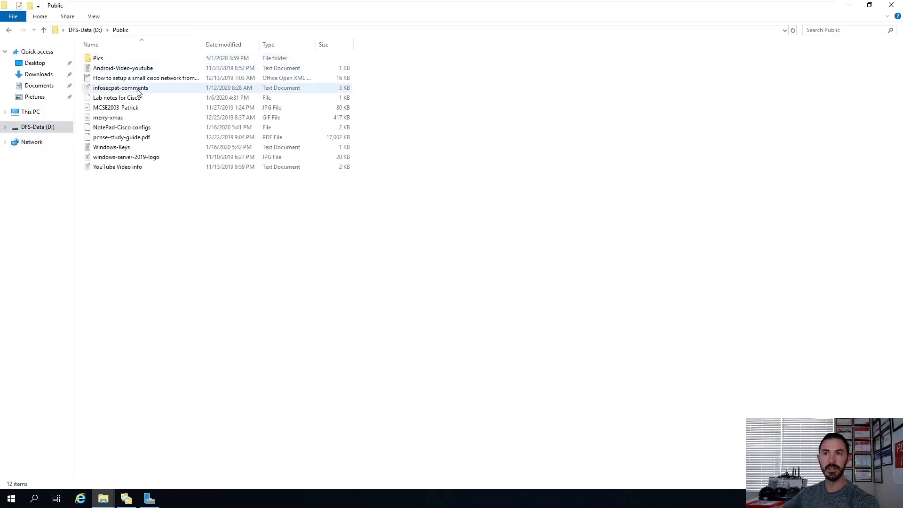
click(156, 30)
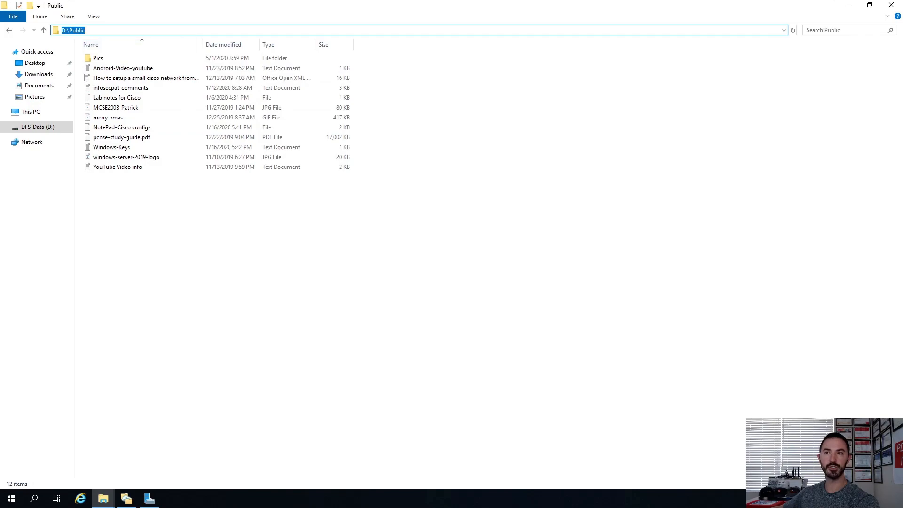
click(849, 5)
click(221, 31)
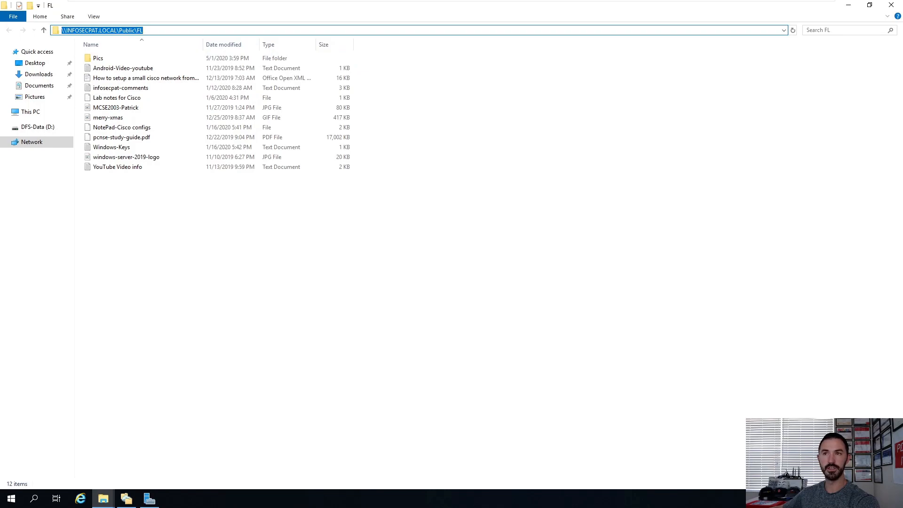
Step: Copy the namespace path and switch to the Win10-Client01 machine, closing its open Explorer window
right_click(122, 31)
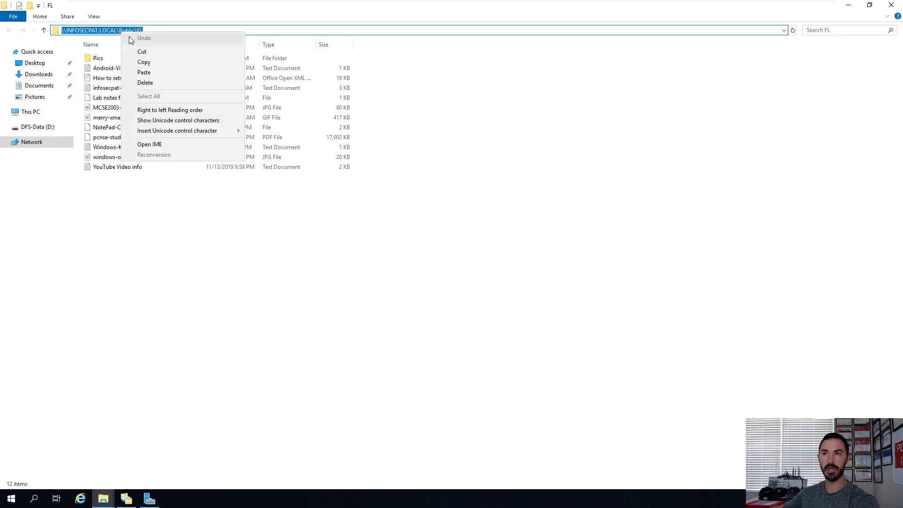
click(136, 63)
mouse_move(539, 14)
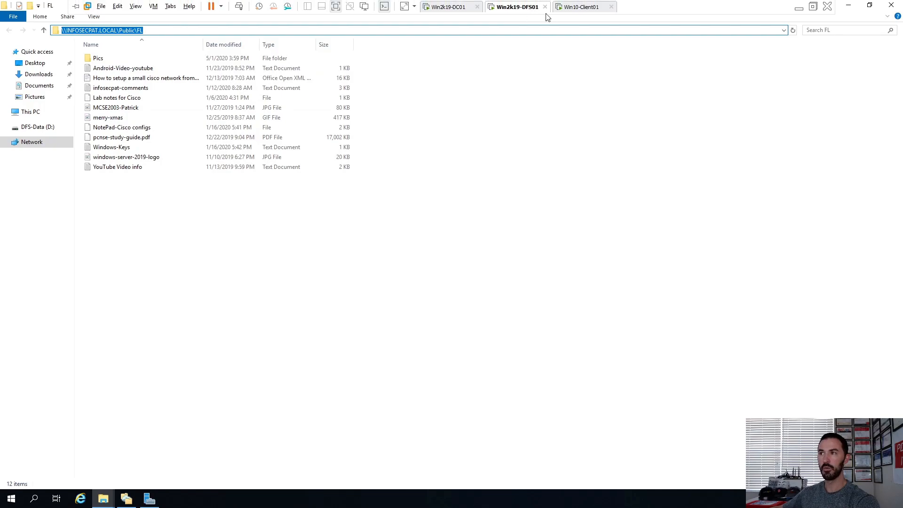
click(572, 8)
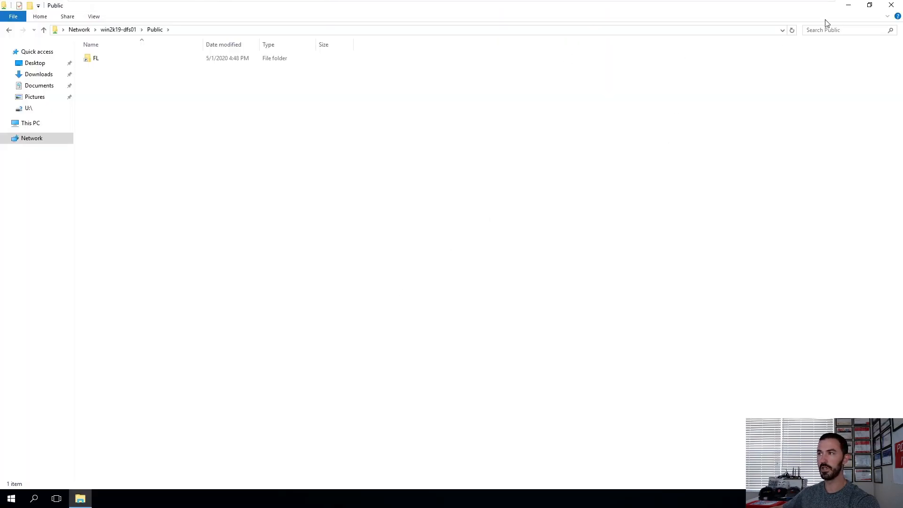
click(891, 6)
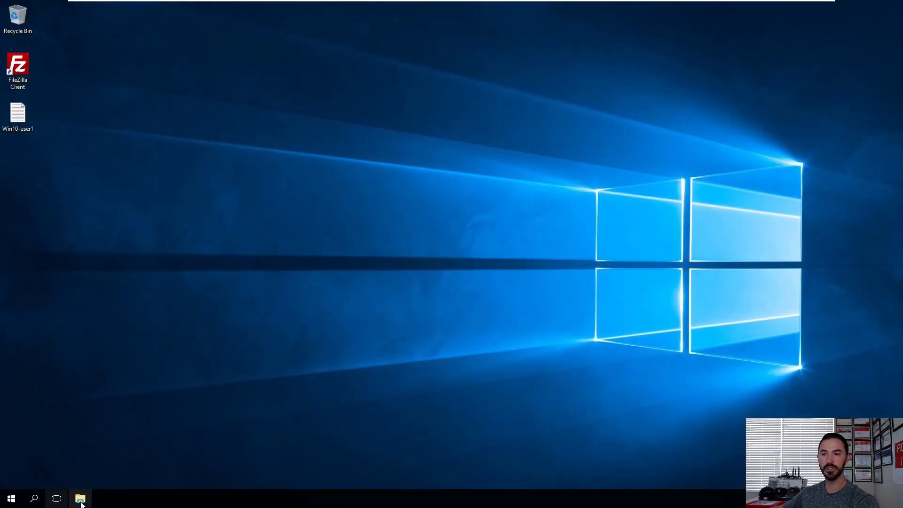
Step: Open the pasted path \\INFOSECPAT.LOCAL\Public\FL on the client through the Run dialog
right_click(12, 498)
click(48, 450)
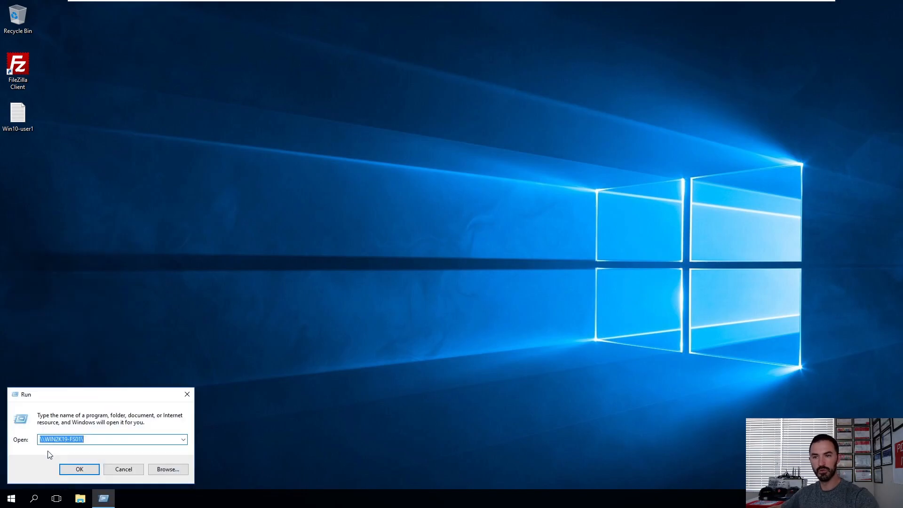
key(ctrl+v)
key(Return)
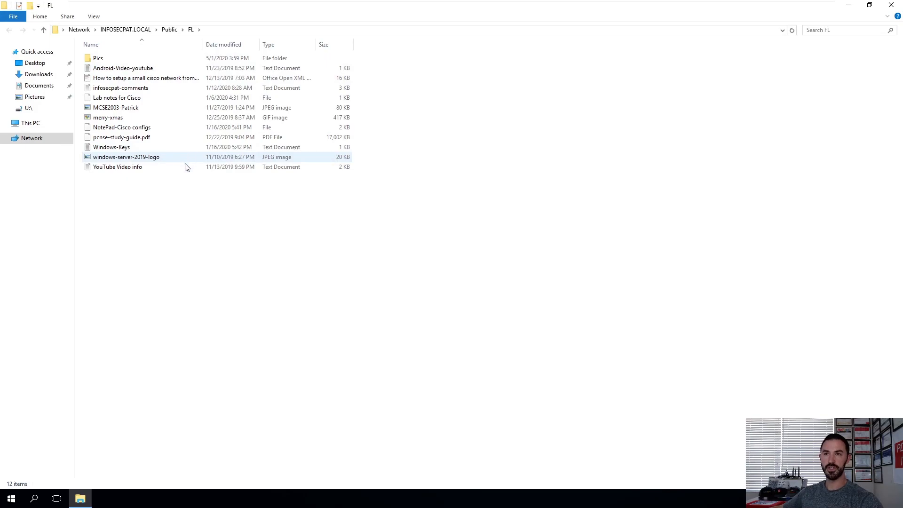
Step: Open the Map Network Drive dialog from This PC
right_click(34, 128)
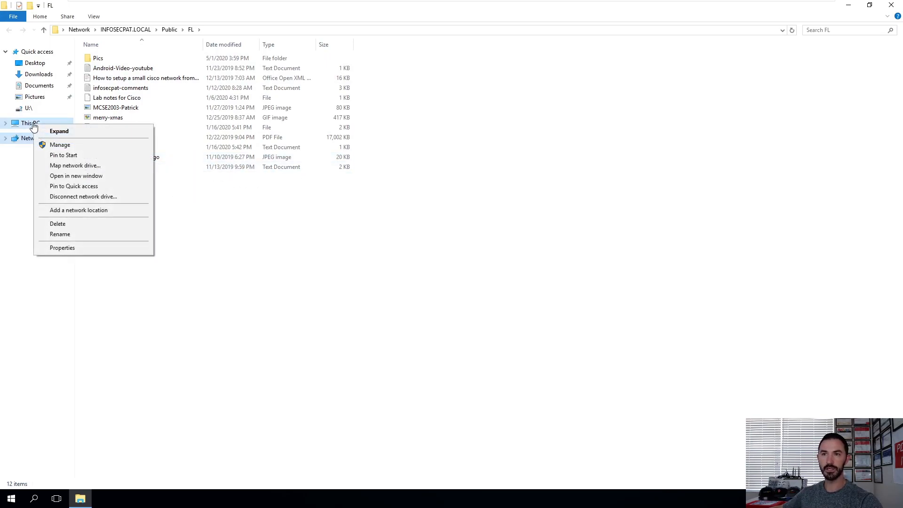
click(74, 167)
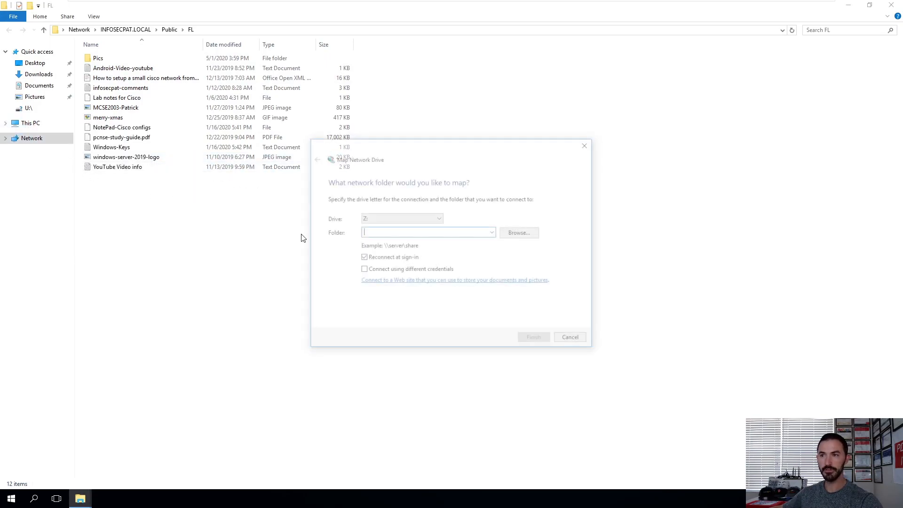
click(493, 232)
click(493, 233)
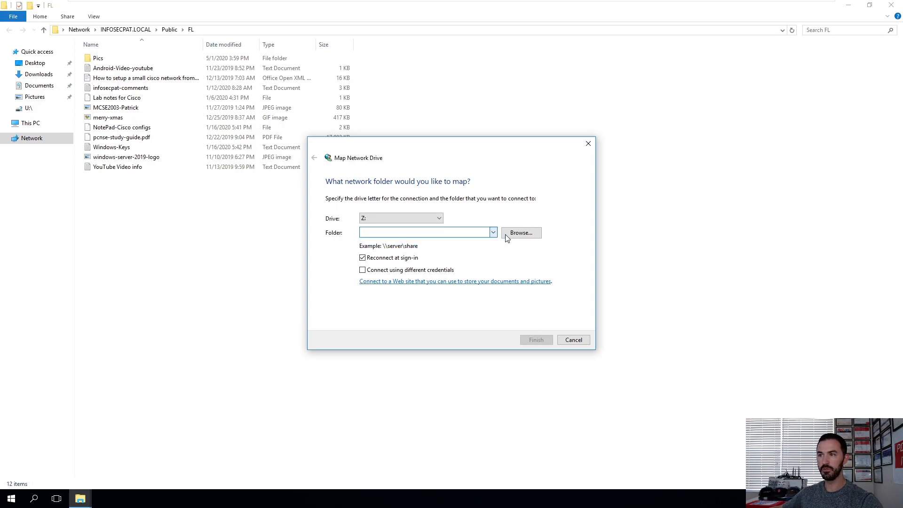
click(521, 233)
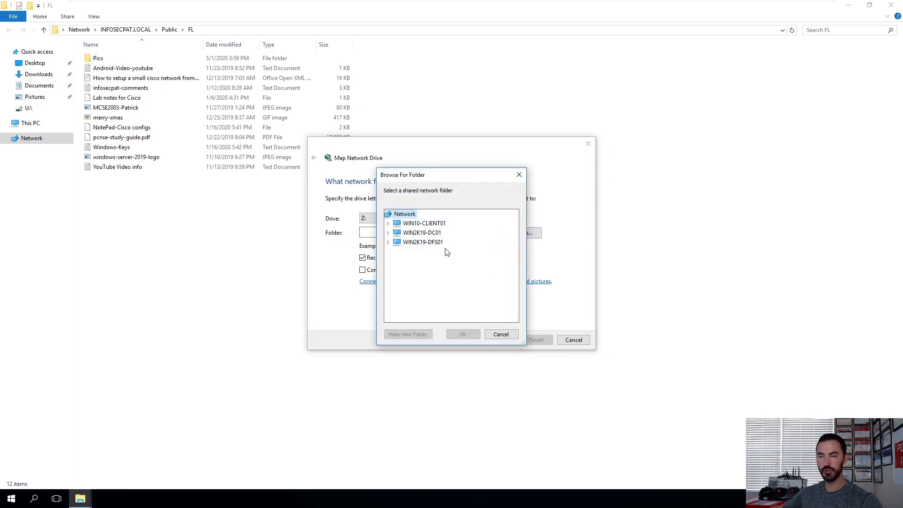
double_click(428, 243)
double_click(423, 262)
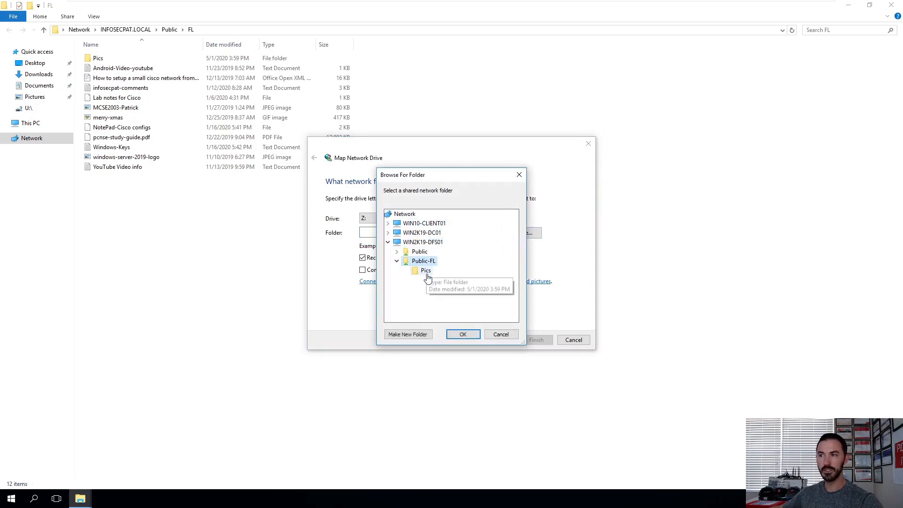
click(425, 271)
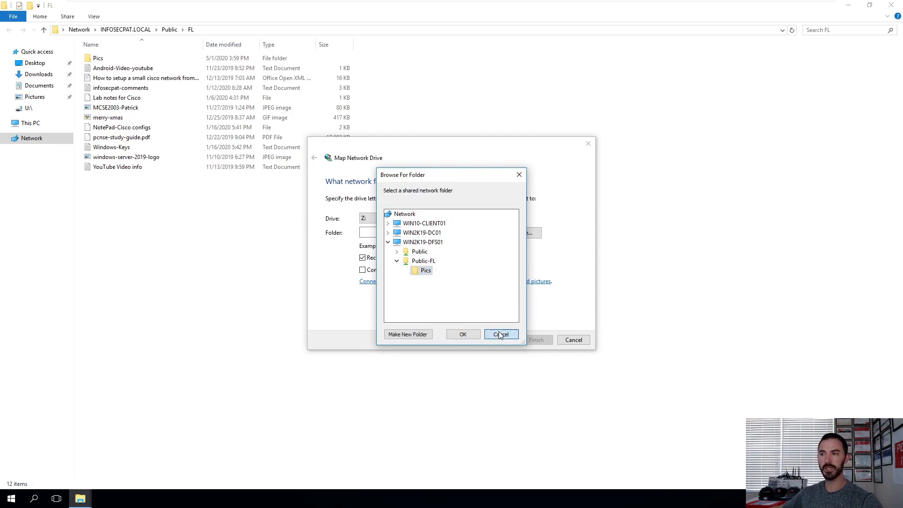
click(500, 335)
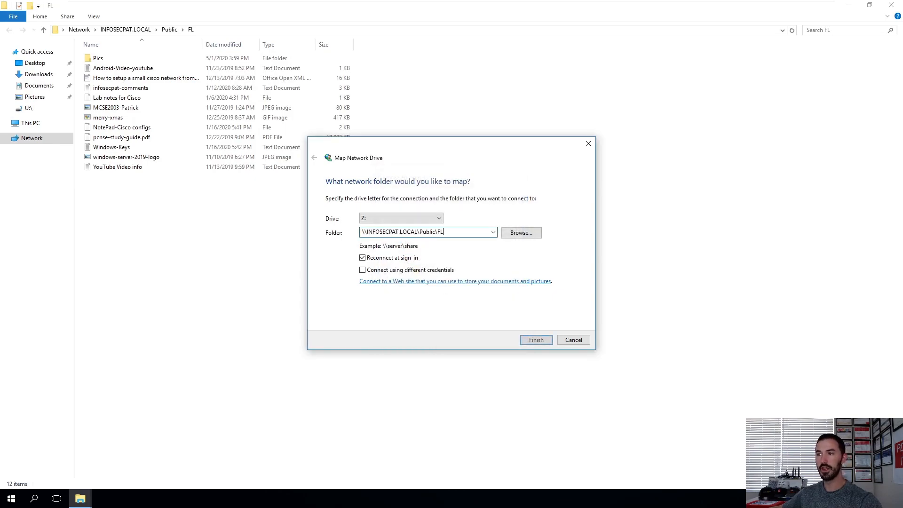
Step: Map drive F: to \\INFOSECPAT.LOCAL\Public\FL and view it under This PC
click(426, 218)
click(396, 264)
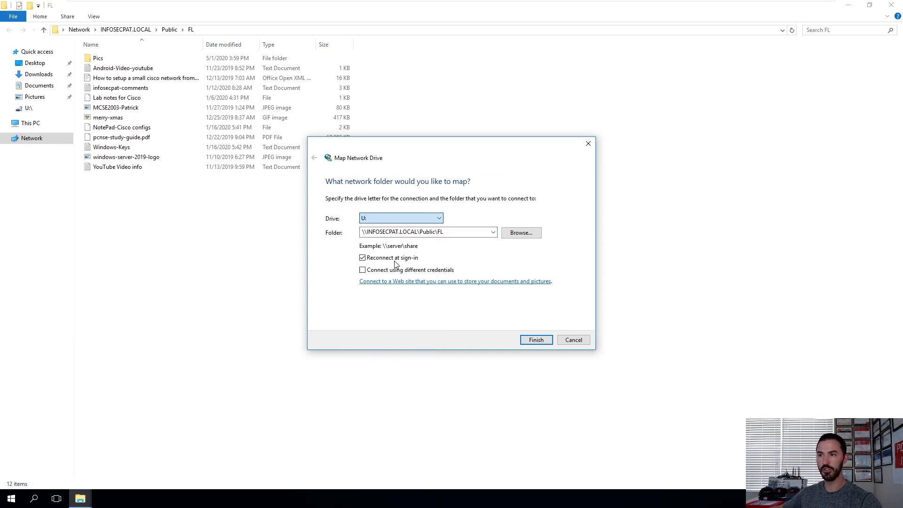
click(413, 218)
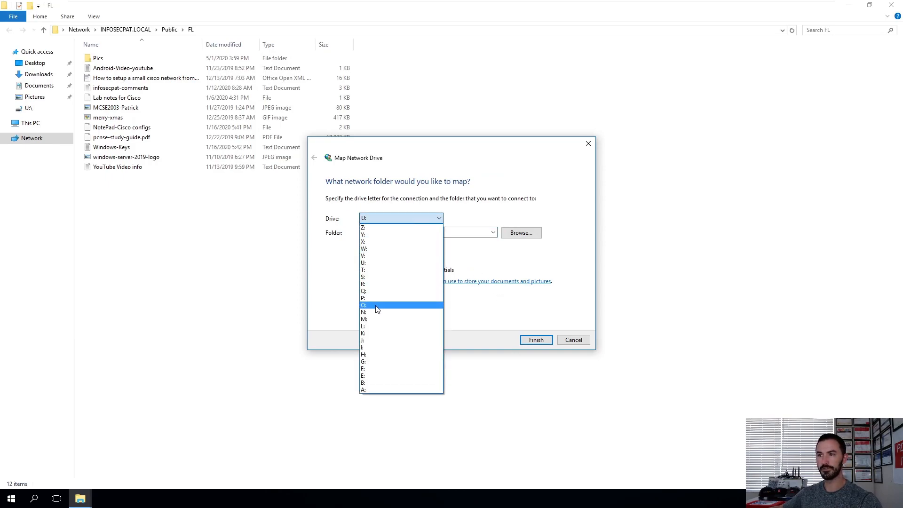
click(373, 368)
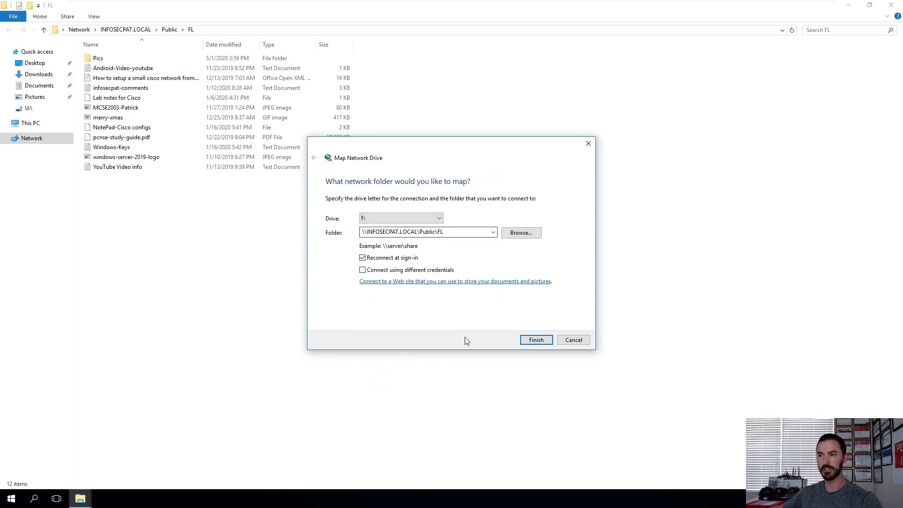
click(535, 340)
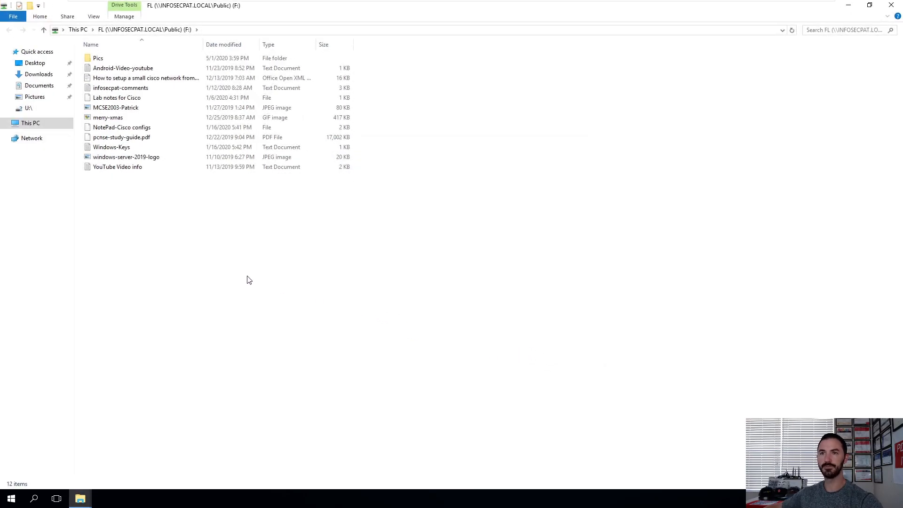
click(32, 123)
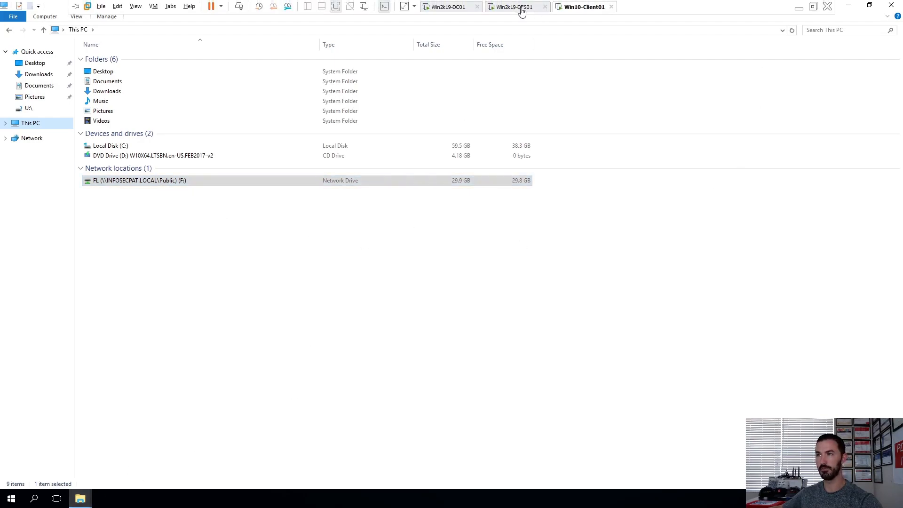
Step: Return to the server and select the \\INFOSECPAT.LOCAL\Public namespace in DFS Management
click(518, 7)
click(126, 498)
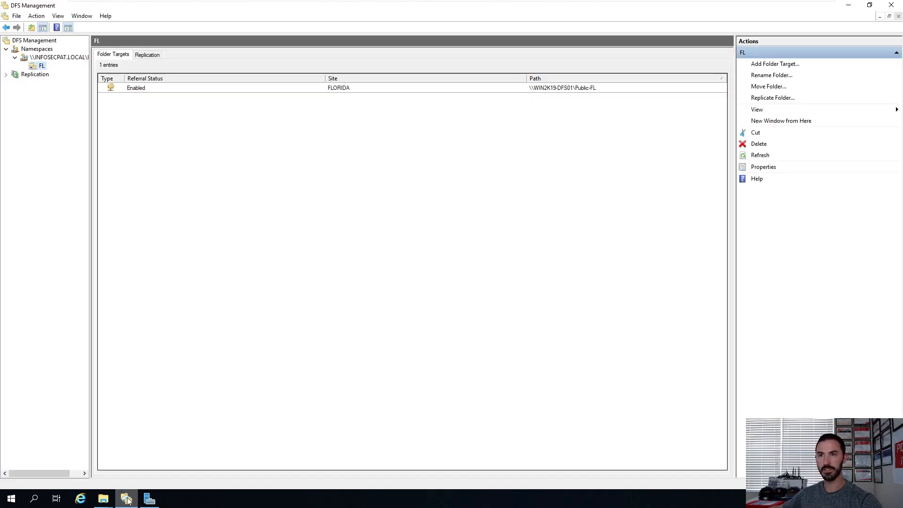
click(54, 58)
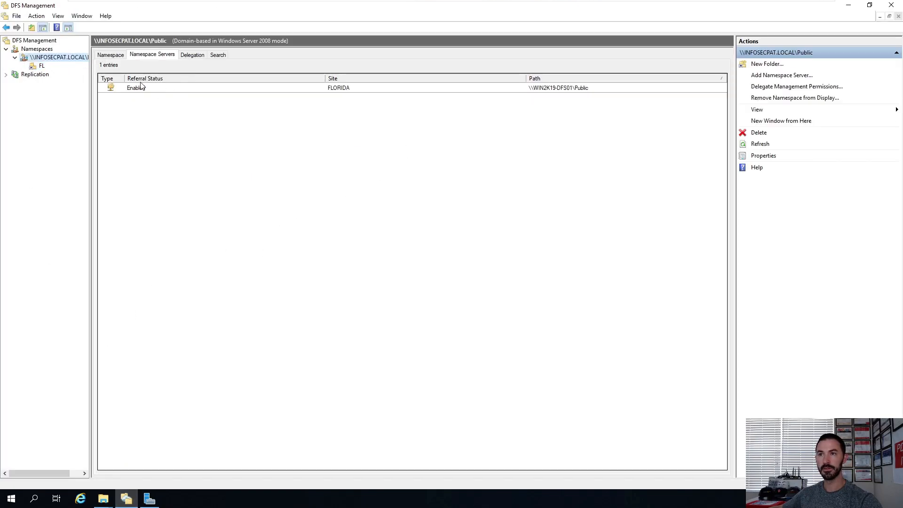
Step: Review the \\INFOSECPAT.LOCAL\Public namespace's Namespace Servers, Delegation and Search tabs
click(112, 55)
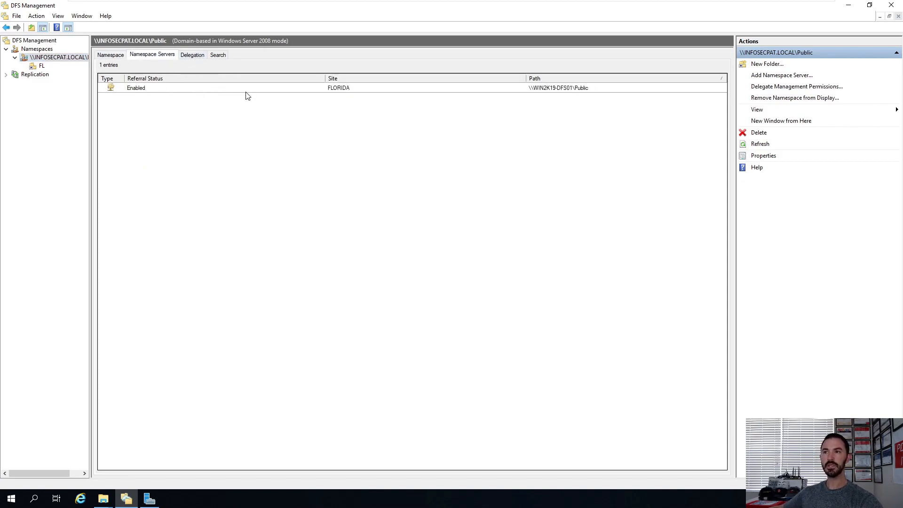
click(198, 58)
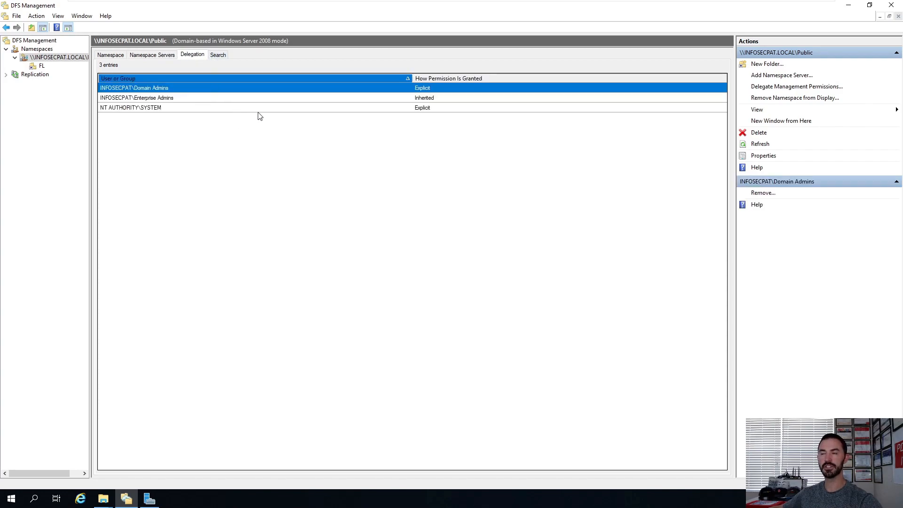
click(223, 58)
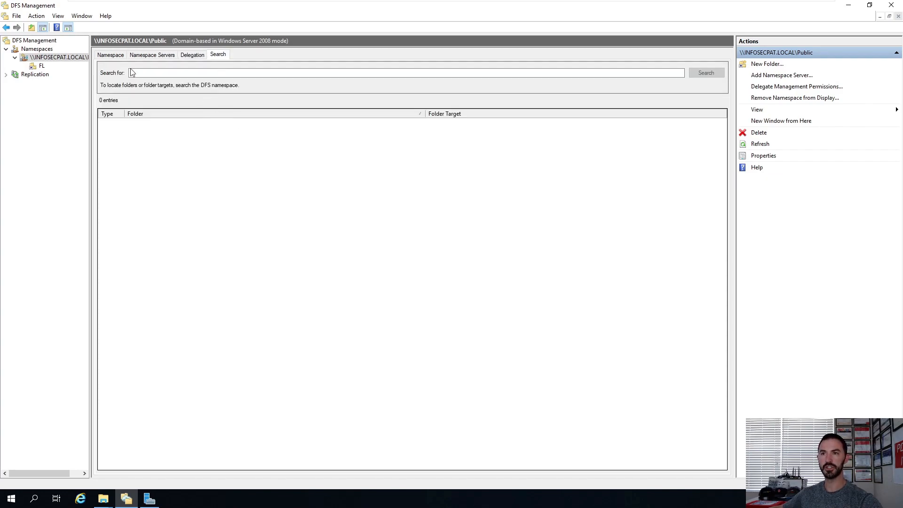
Step: Inspect the FL folder's Folder Targets and Replication tabs, widening the navigation pane to read the namespace path
click(41, 66)
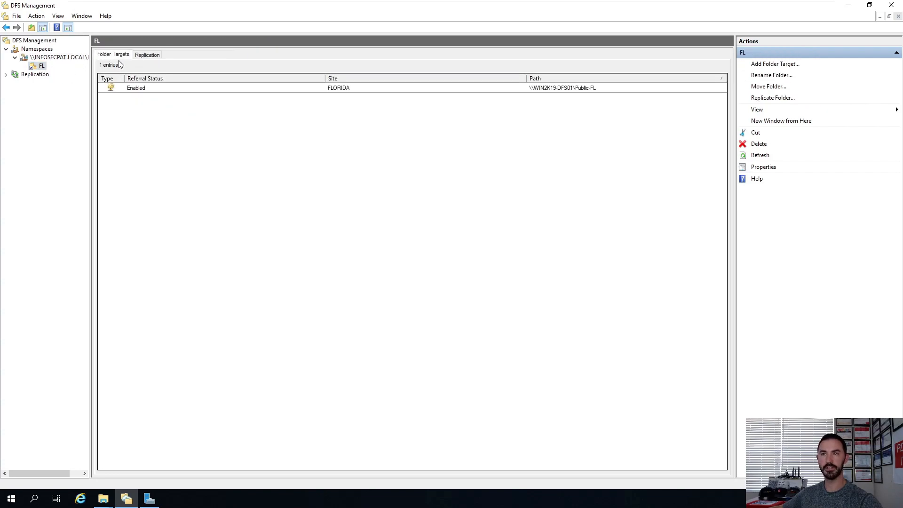
click(148, 56)
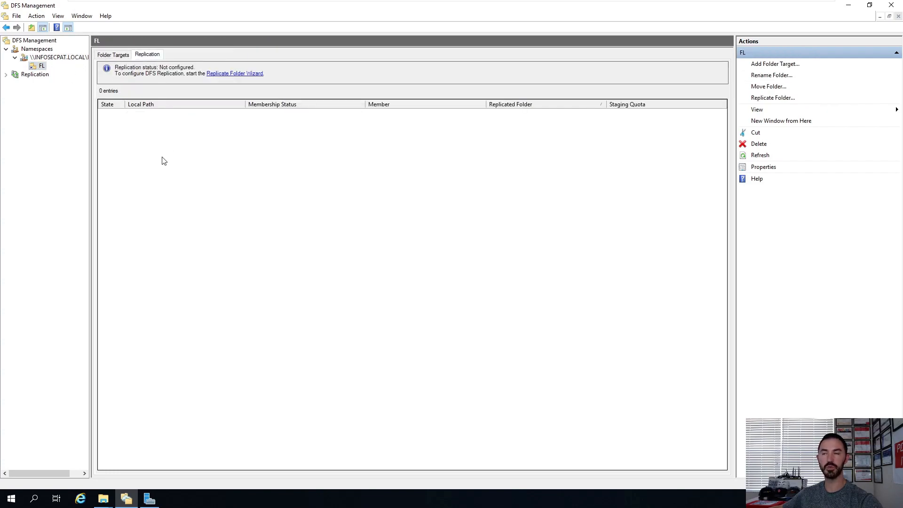
click(113, 55)
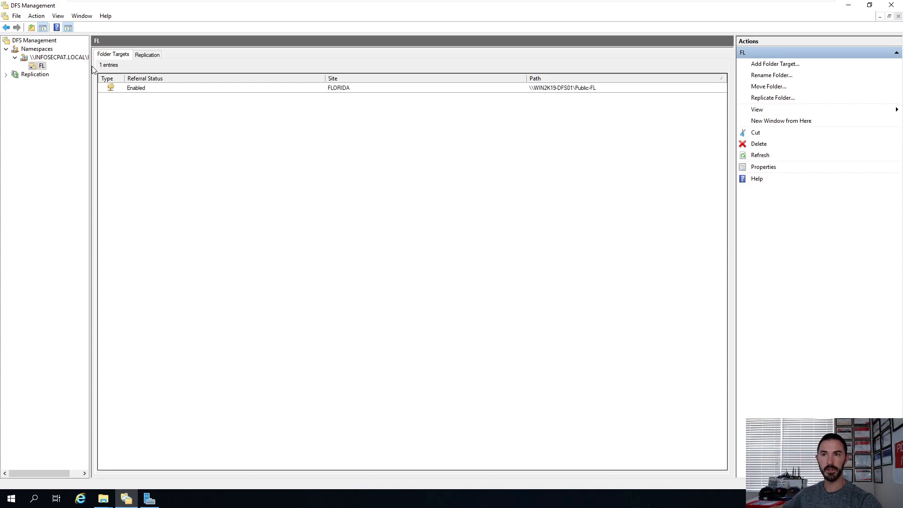
drag(90, 67, 164, 89)
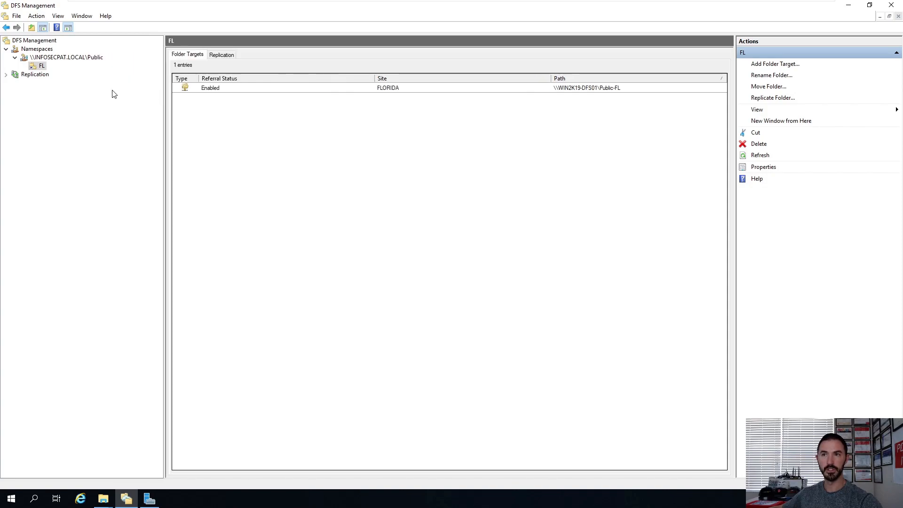
click(86, 58)
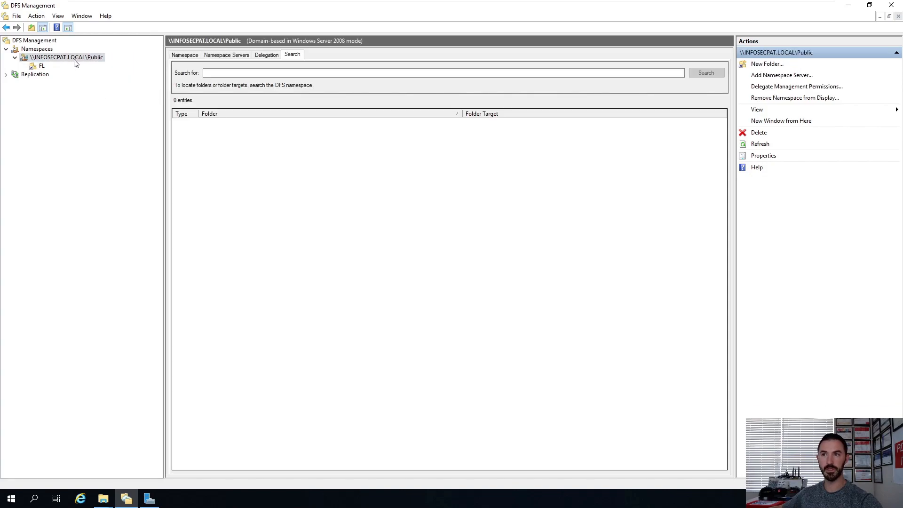
click(38, 65)
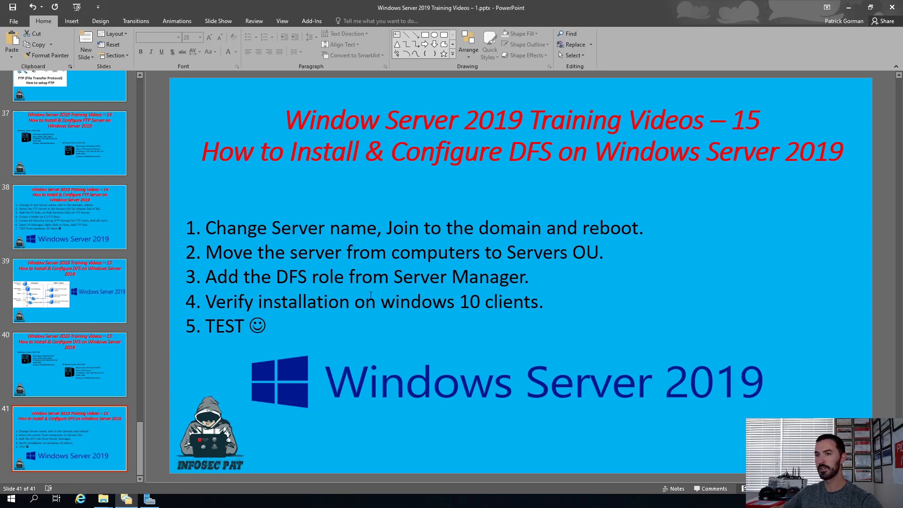
Step: Switch to PowerPoint to view the DFS namespace diagram slide, then return to DFS Management
click(98, 263)
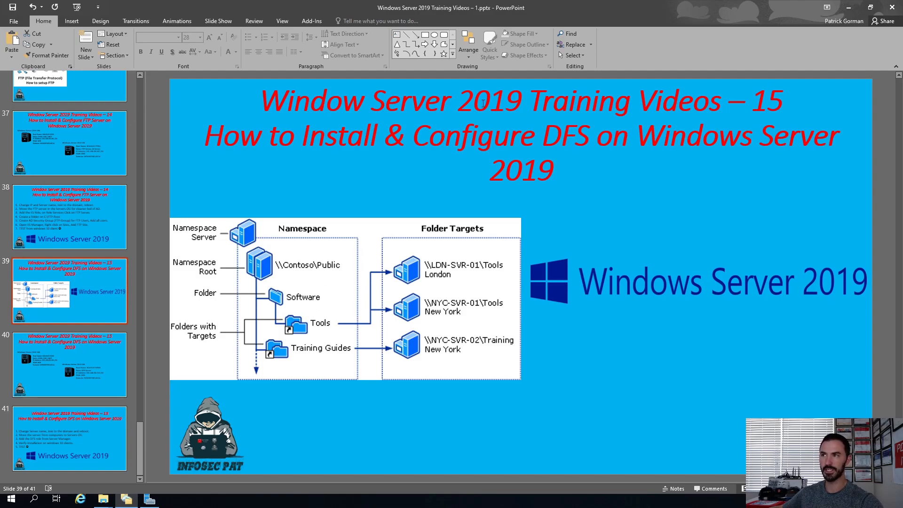
click(848, 8)
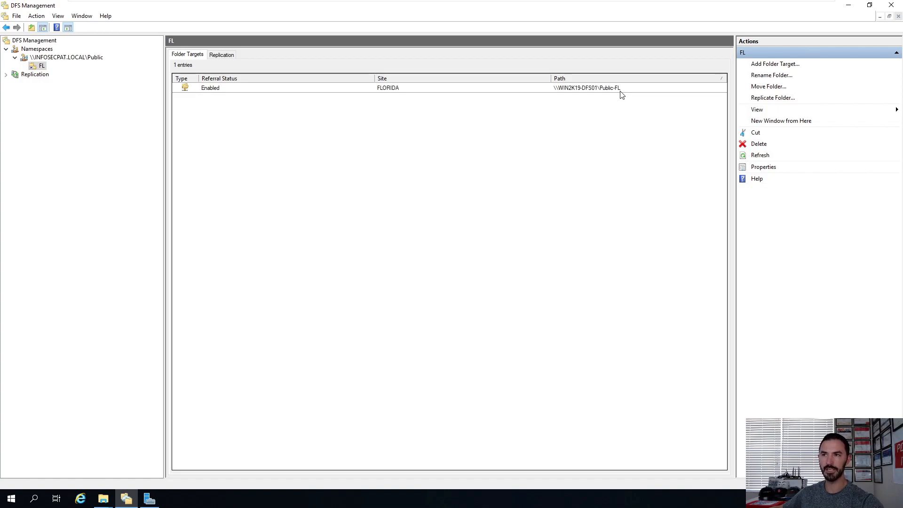
Step: Open the properties of the \\WIN2K19-DFS01\Public-FL folder target, review its share permissions, and close both dialogs
click(600, 90)
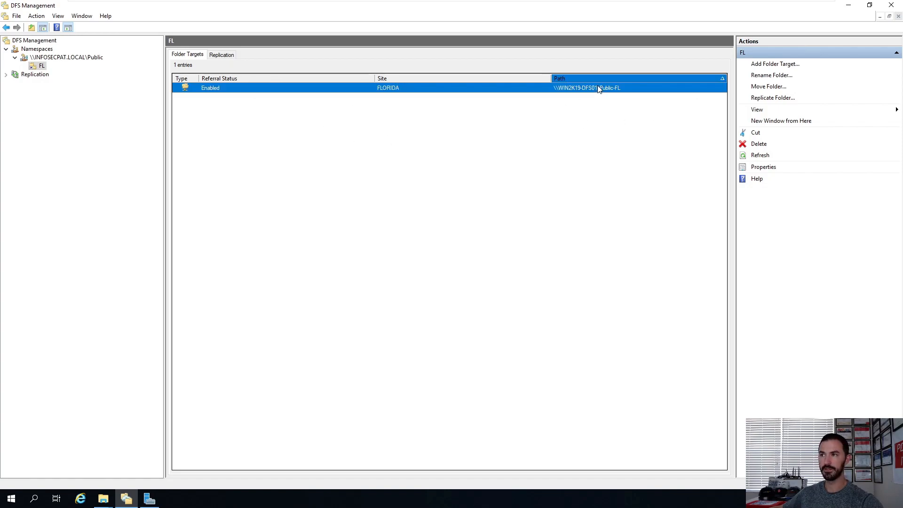
right_click(496, 94)
click(510, 116)
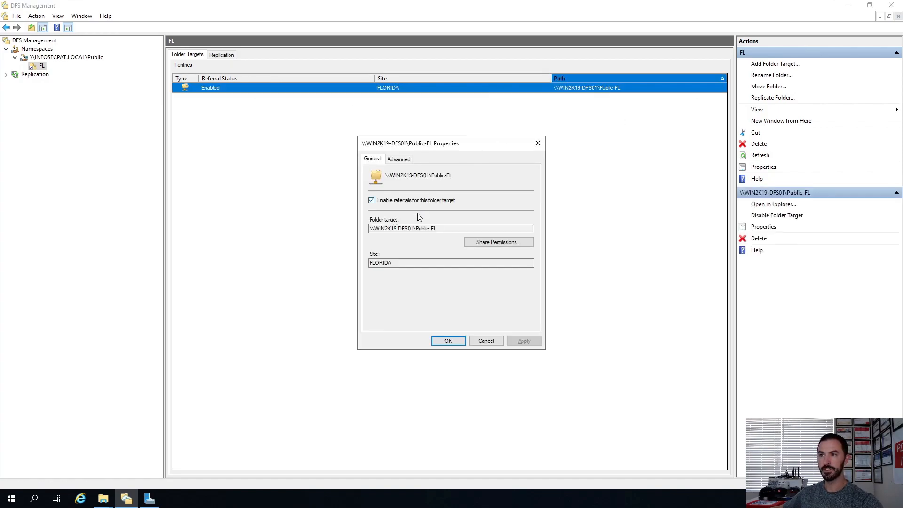
drag(438, 228, 345, 232)
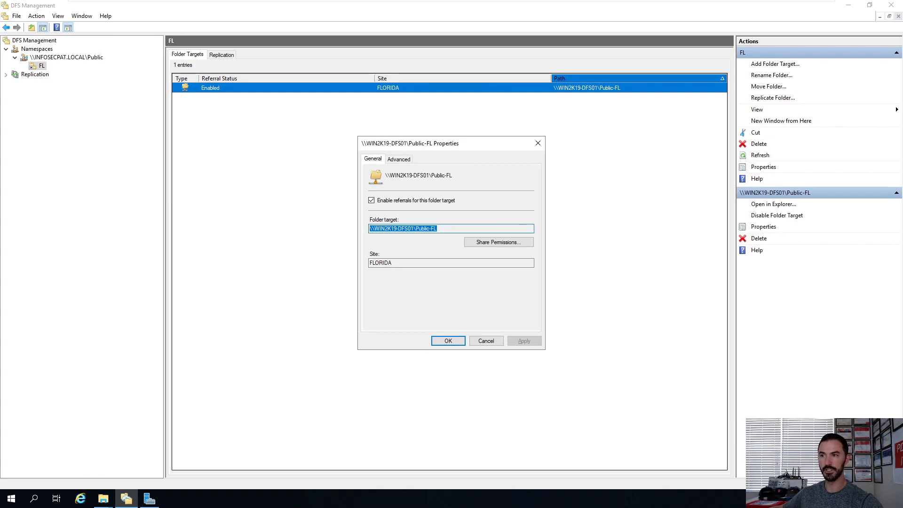
click(438, 228)
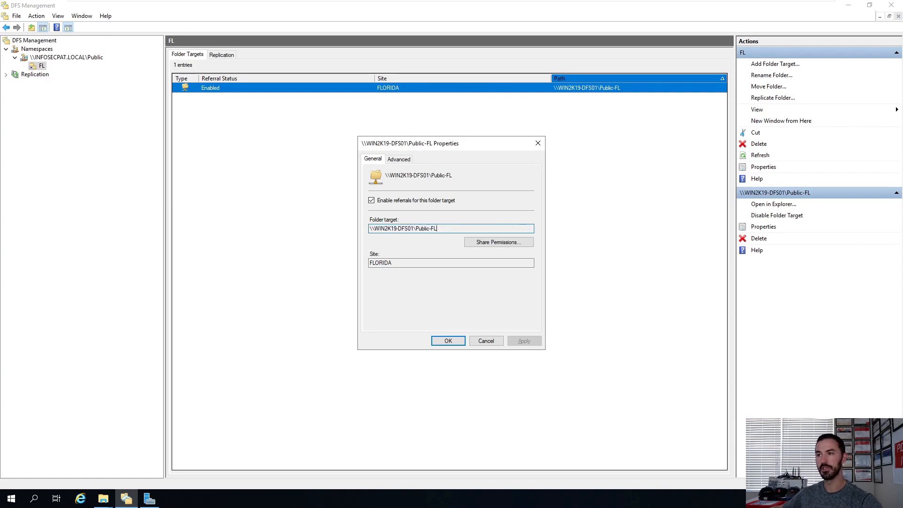
click(498, 242)
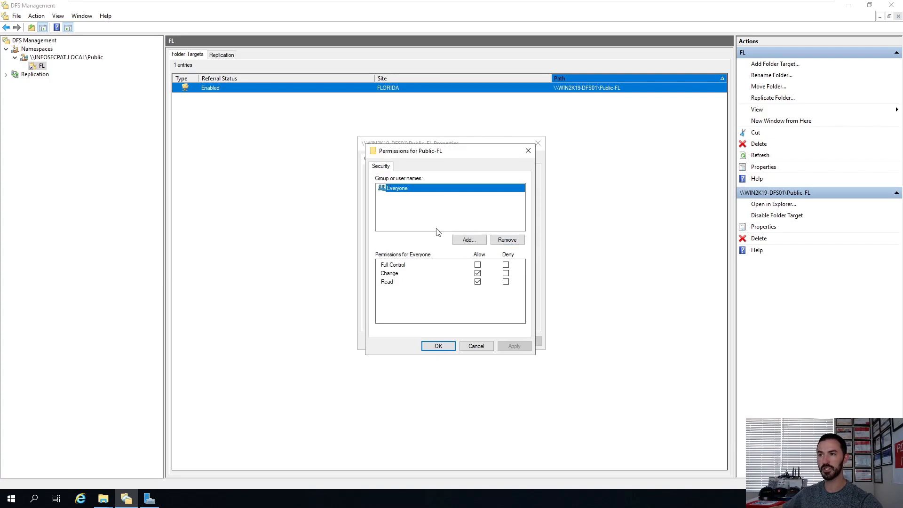
click(476, 346)
click(489, 343)
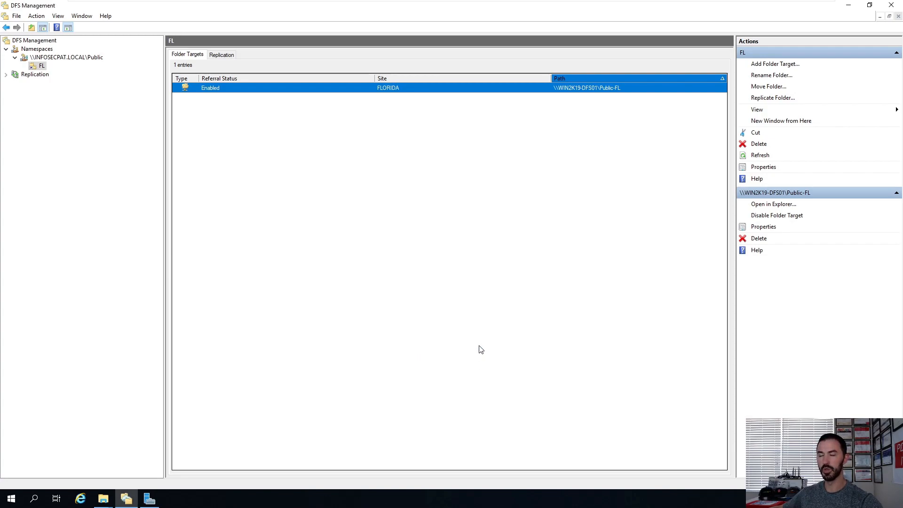
Step: On the Windows 10 client, open the mapped F: drive and create a new text document named TEST-class
click(843, 10)
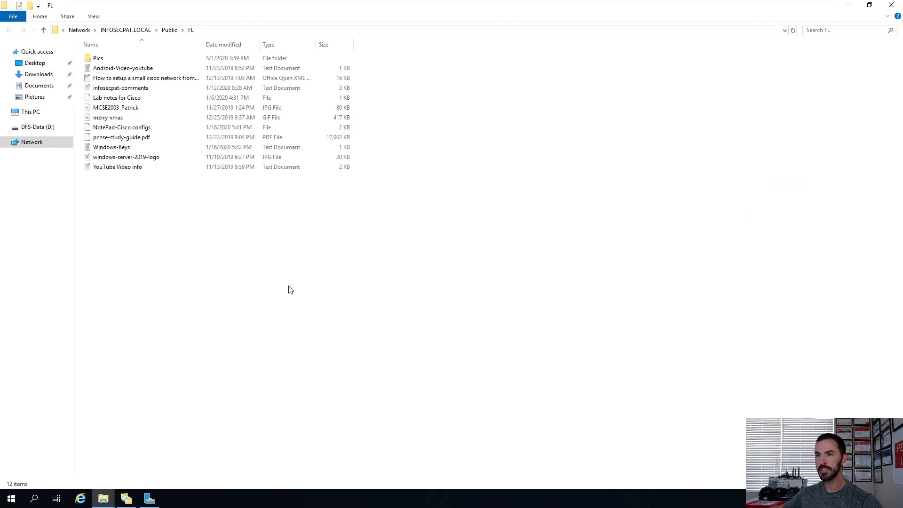
mouse_move(504, 2)
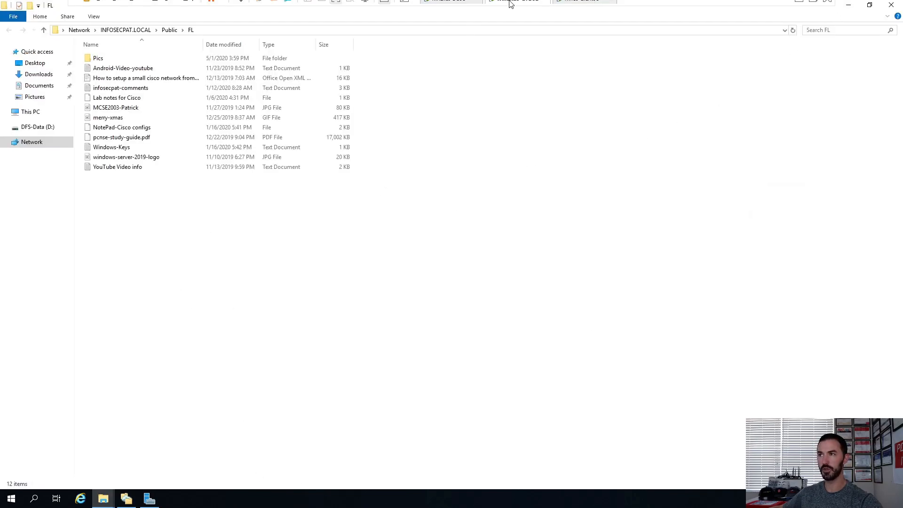
click(572, 8)
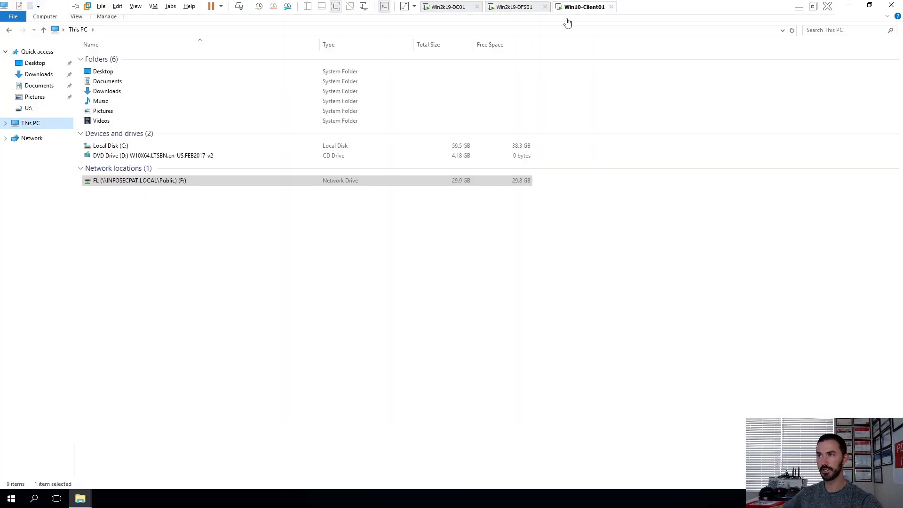
click(151, 185)
double_click(124, 181)
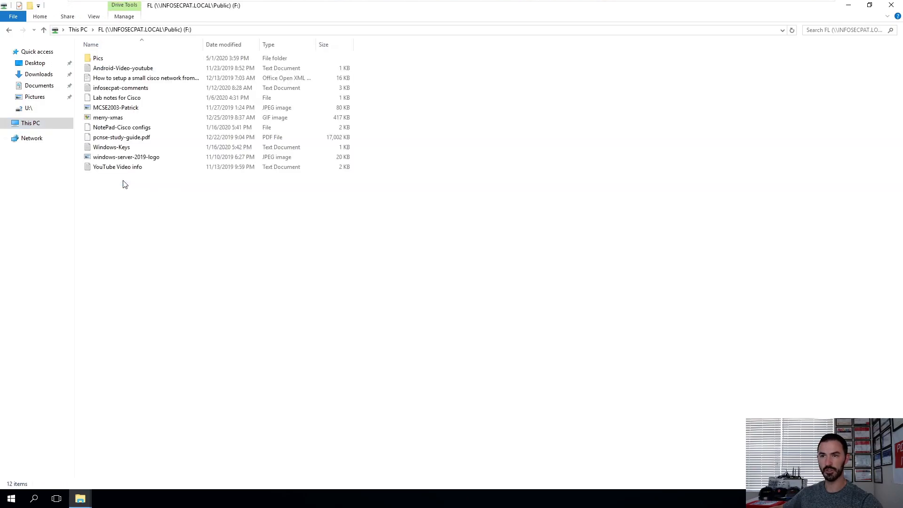
right_click(125, 240)
mouse_move(167, 332)
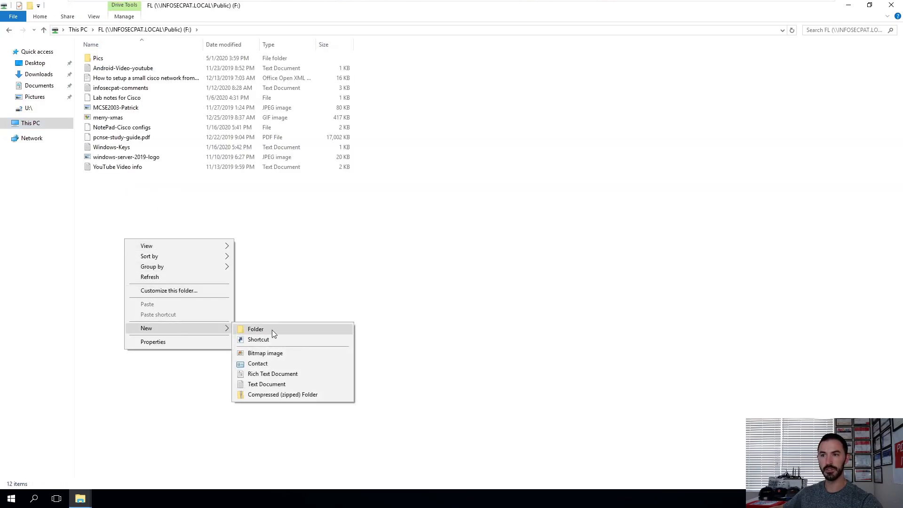
click(277, 385)
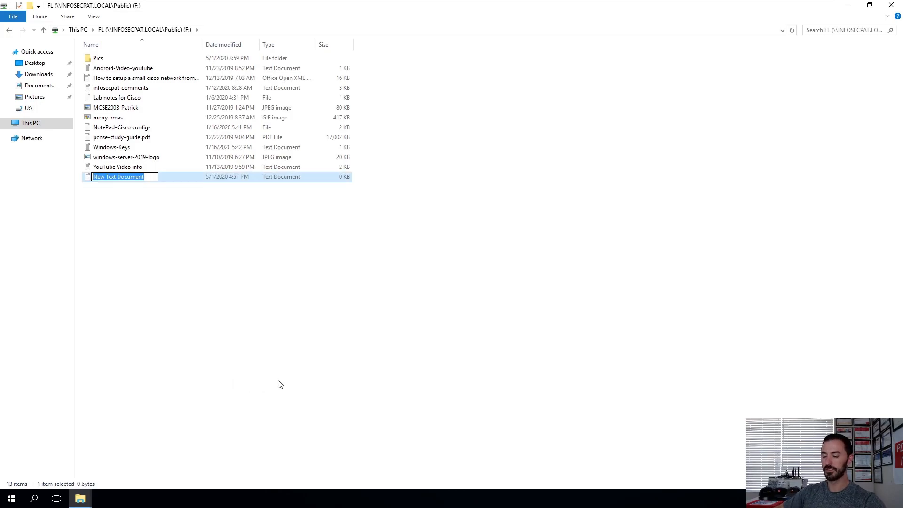
text(TEST)
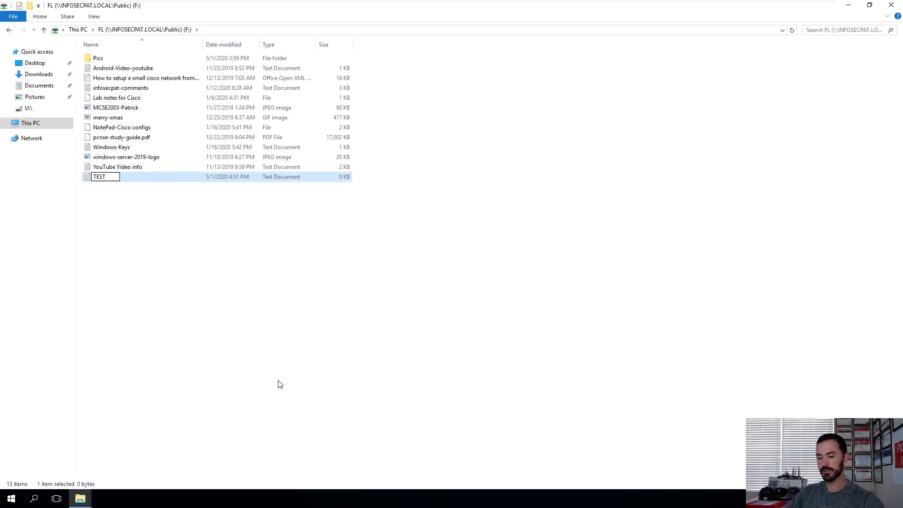
text(-clas)
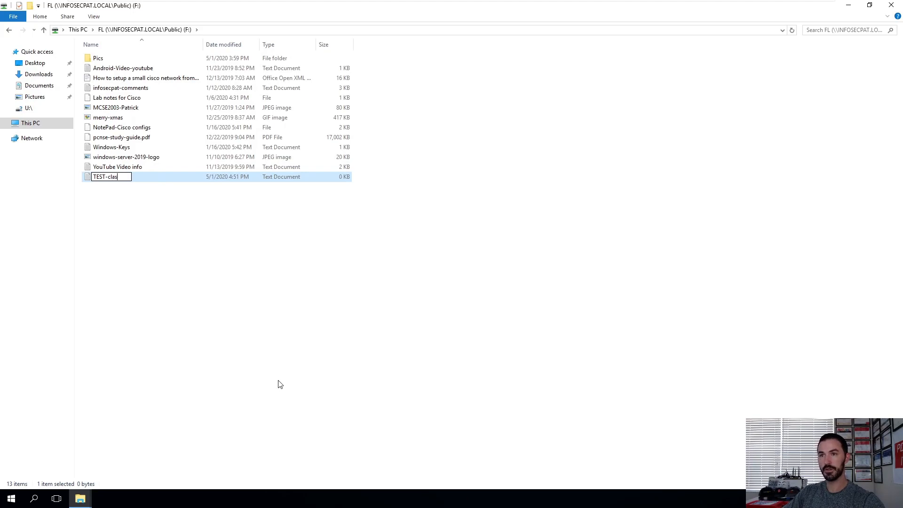
key(Return)
key(Return)
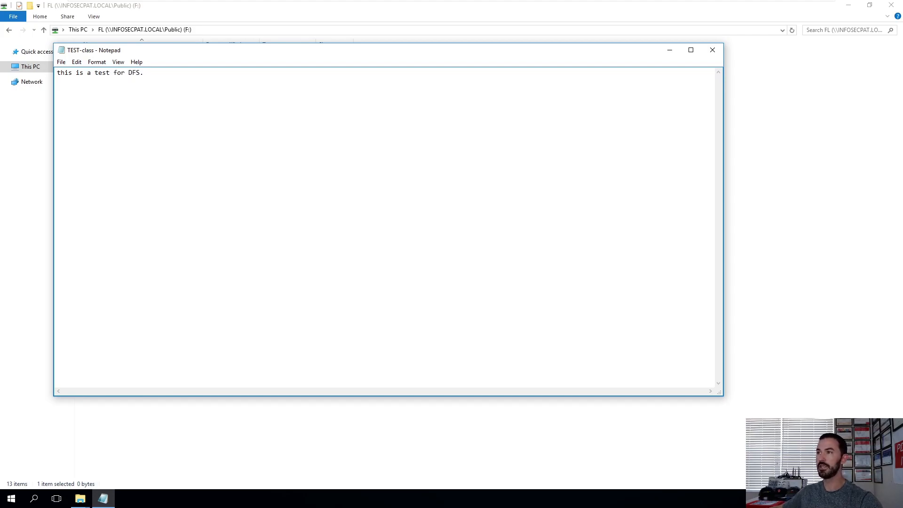
Step: Open TEST-class in Notepad, enter "this is a test for DFS." and save it when closing
click(712, 50)
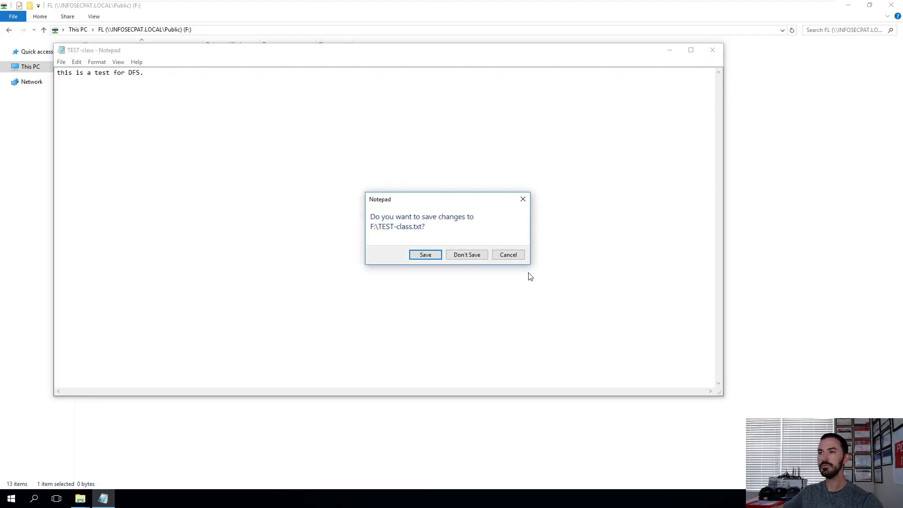
click(426, 255)
Step: Switch to the server and open TEST-class from the \\INFOSECPAT.LOCAL\Public\FL share to check its contents, then close it
click(517, 6)
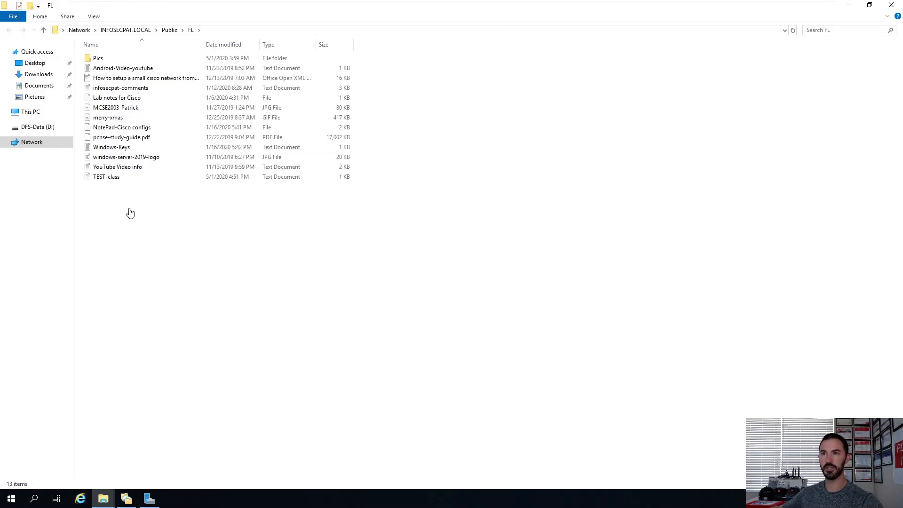
click(239, 31)
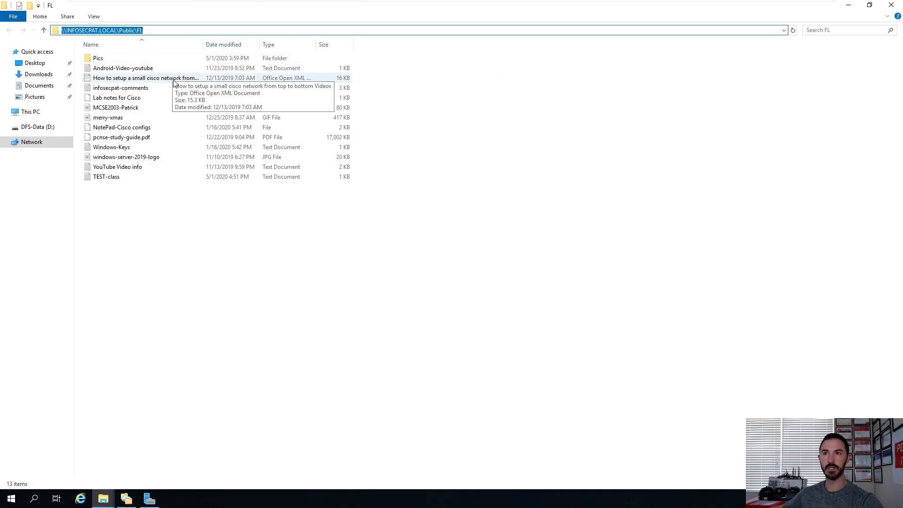
double_click(109, 177)
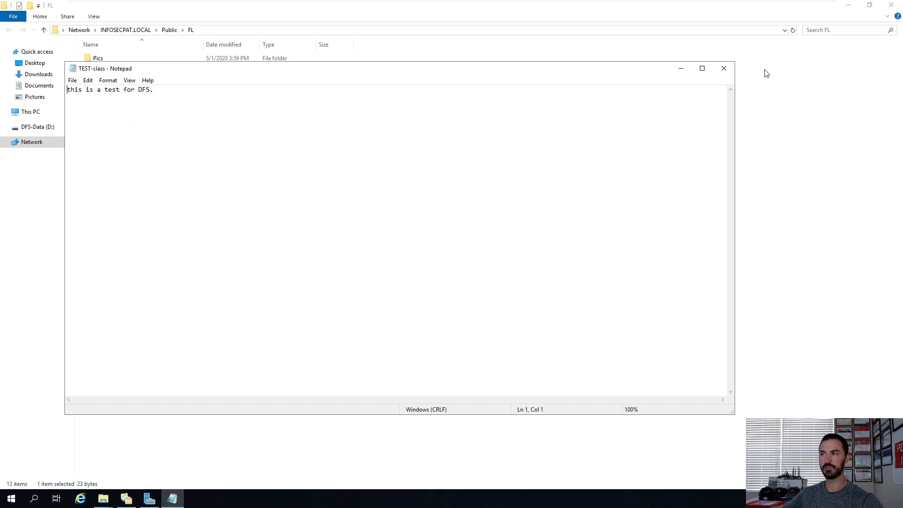
click(724, 69)
click(538, 301)
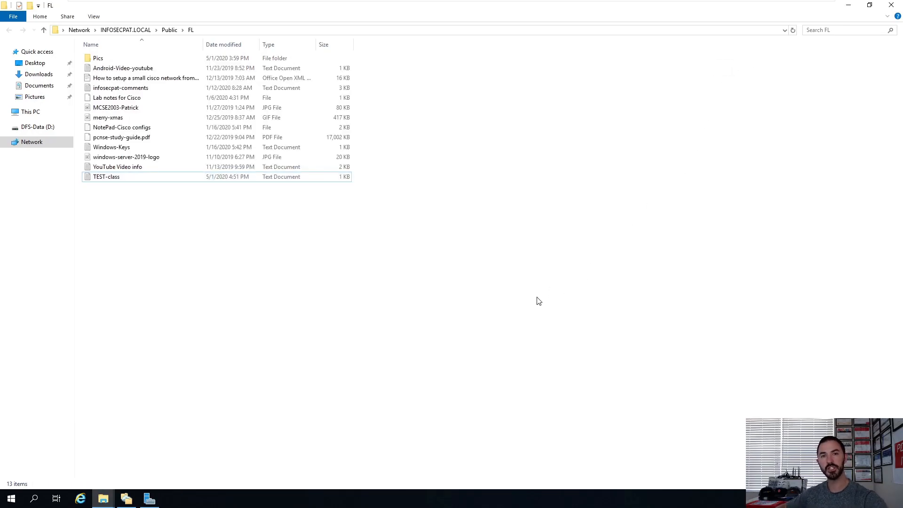